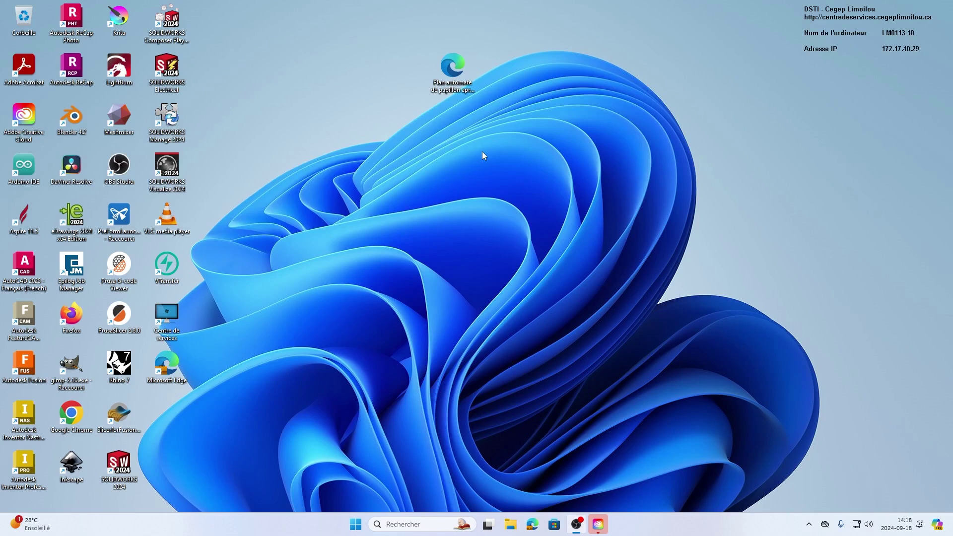
# Preview the desktop file "Plan automate de papillon après vidéo.svg" in the browser and put the preview away.
pyautogui.moveTo(453, 68); pyautogui.dragTo(405, 73)
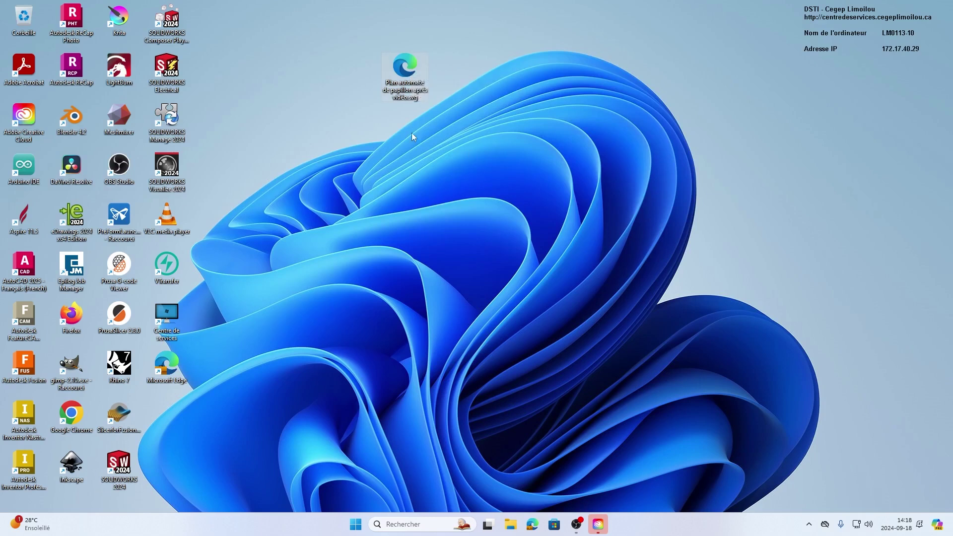
pyautogui.doubleClick(406, 70)
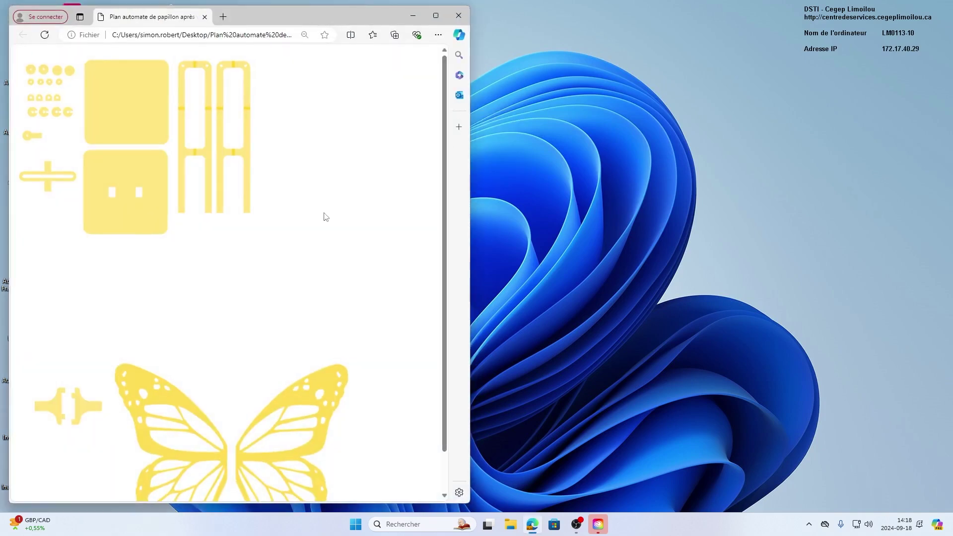
pyautogui.scroll(-6, 324, 213)
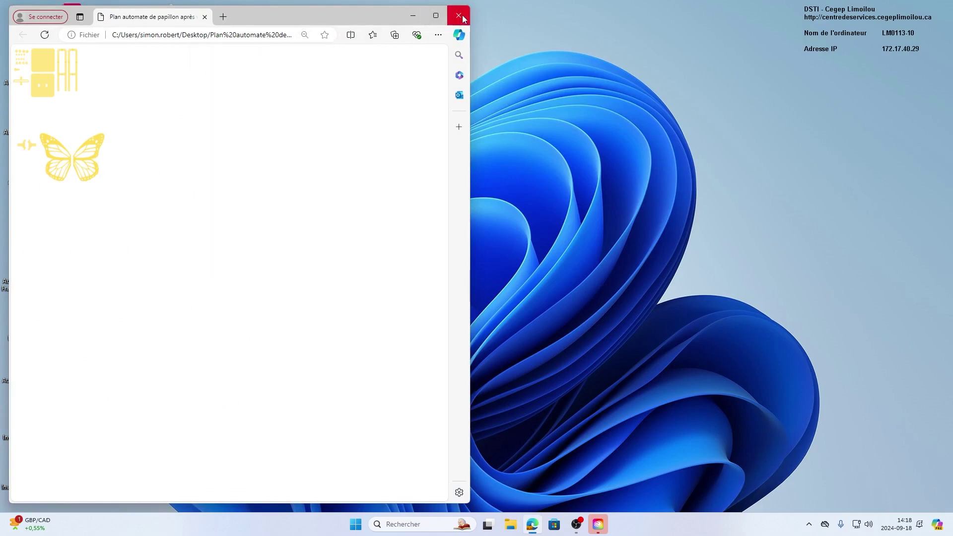
pyautogui.click(413, 15)
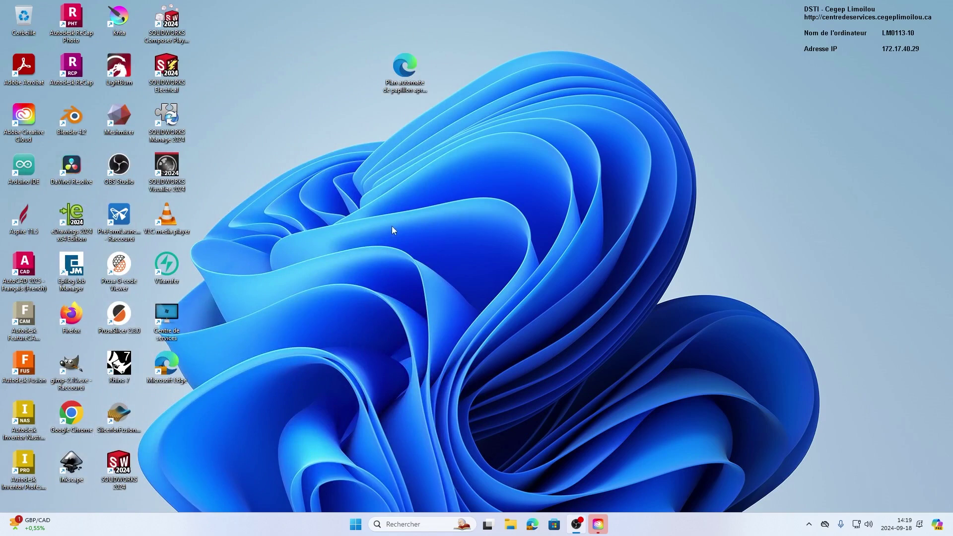
# Launch Inkscape and open "Plan automate de papillon après vidéo.svg" from the desktop.
pyautogui.click(72, 464)
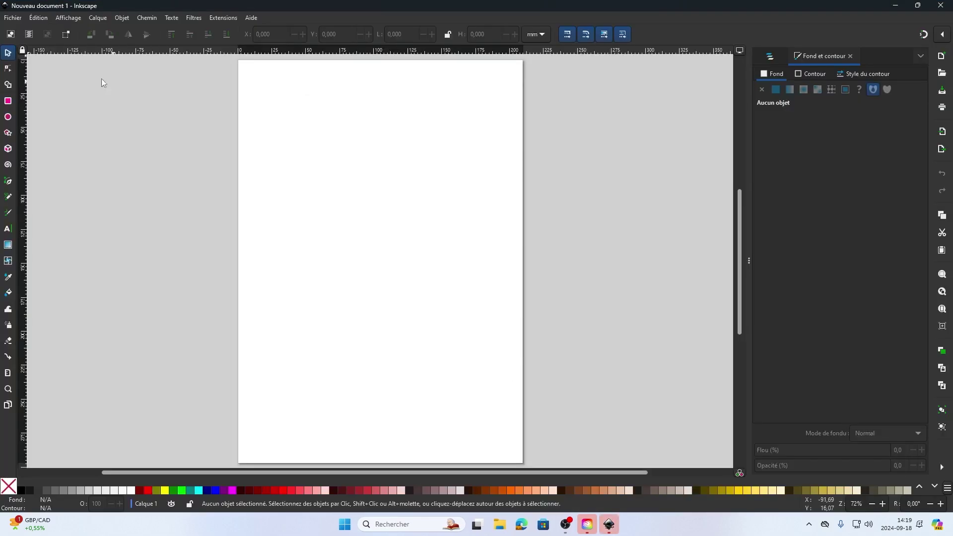
pyautogui.click(12, 19)
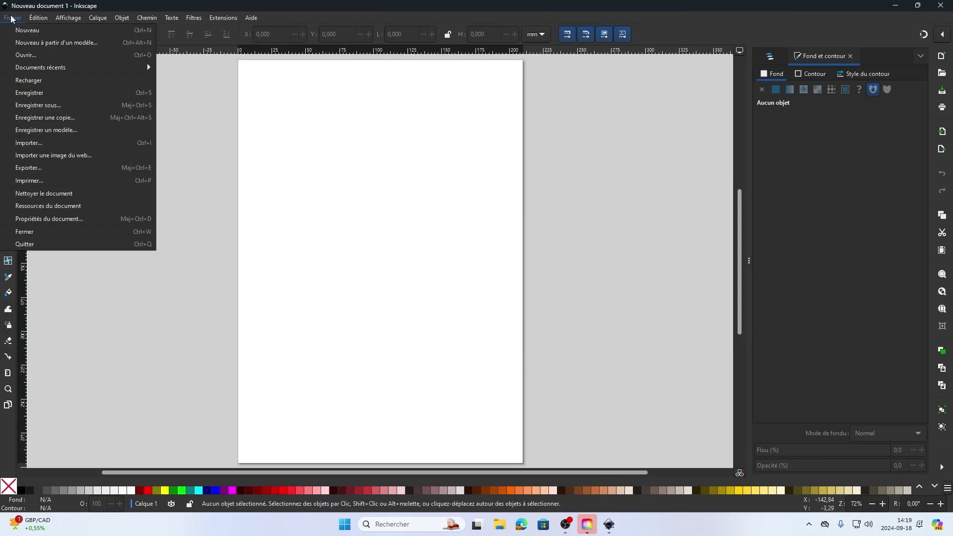
pyautogui.click(23, 55)
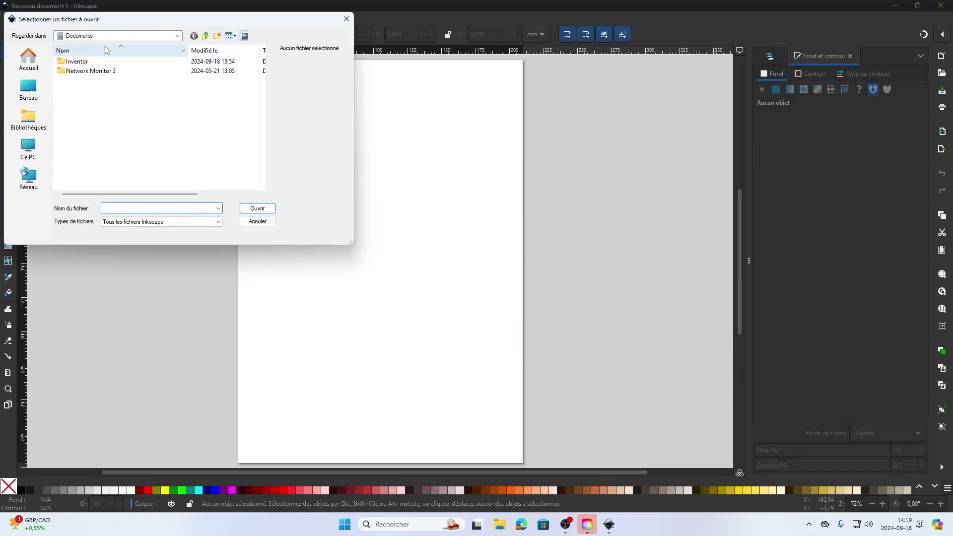
pyautogui.click(31, 88)
pyautogui.scroll(-5, 145, 159)
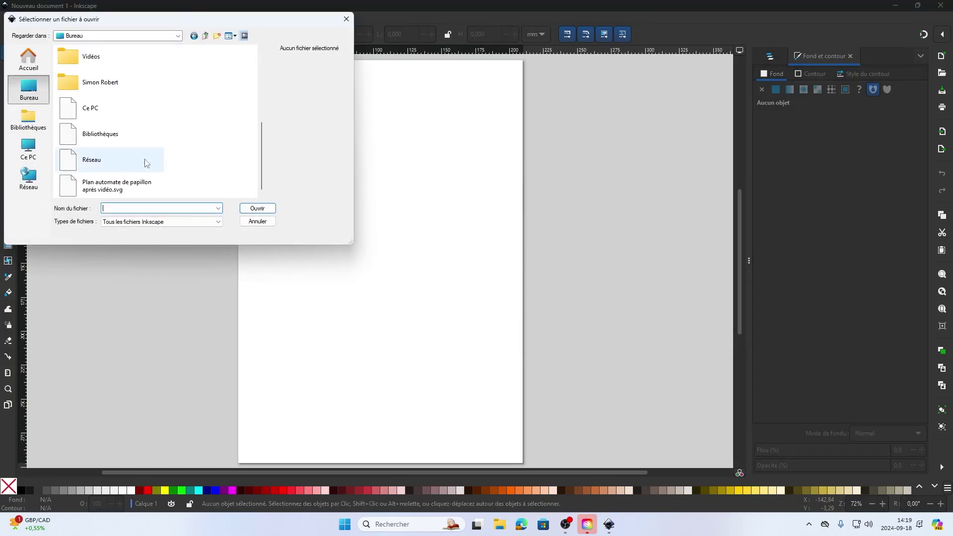
pyautogui.doubleClick(78, 184)
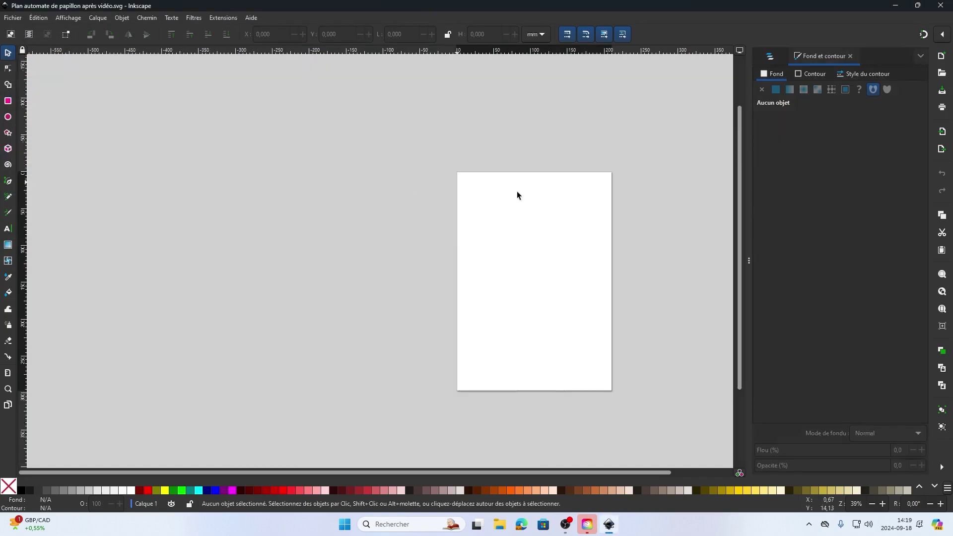
# Select all the parts laid out on the page, remove their fill and give them a black outline.
pyautogui.hscroll(3, 512, 248)
pyautogui.scroll(-2, 513, 248)
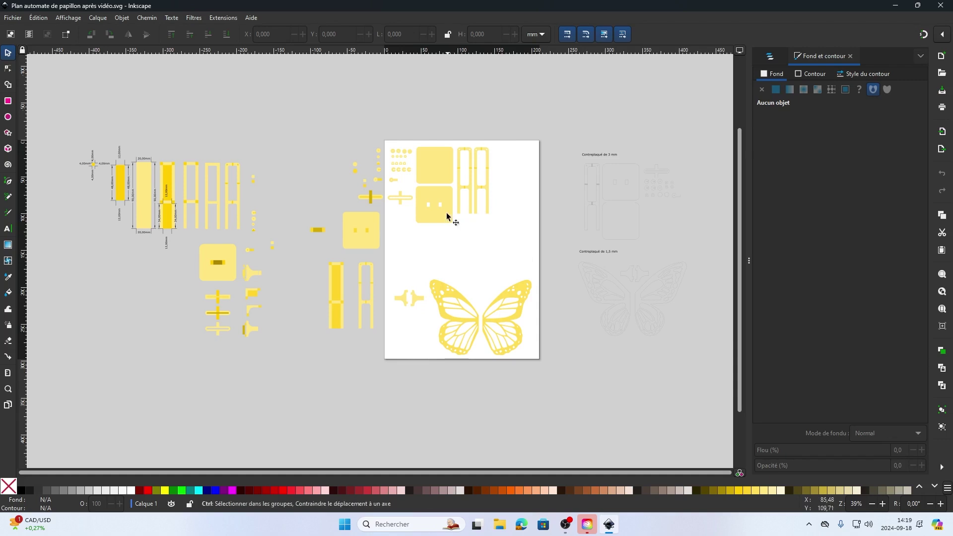
pyautogui.scroll(3, 449, 213)
pyautogui.moveTo(398, 132); pyautogui.dragTo(389, 207)
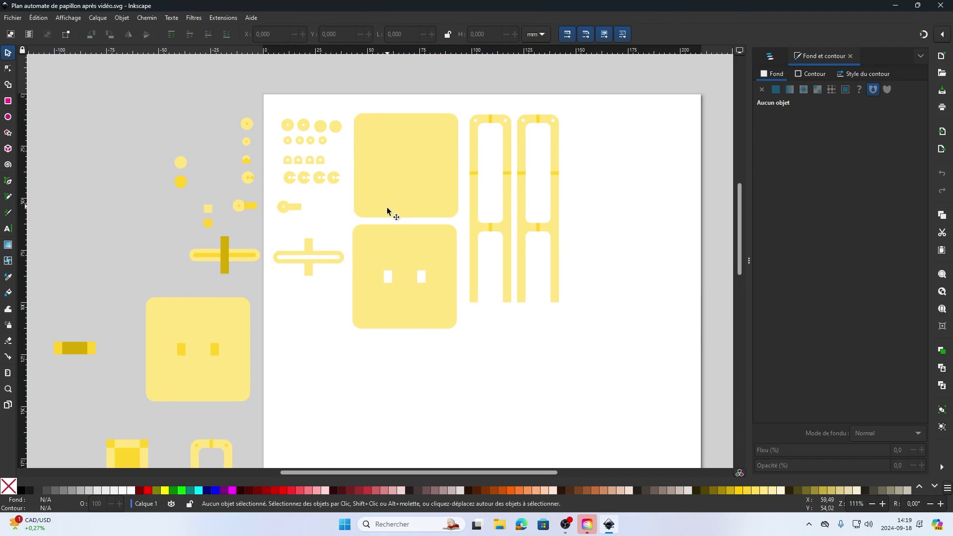
pyautogui.scroll(-2, 391, 211)
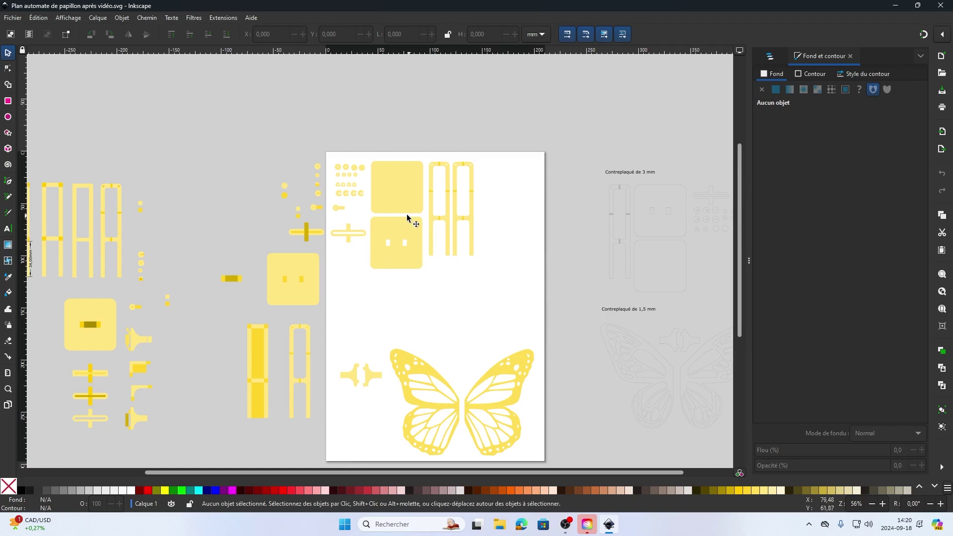
pyautogui.keyDown('ctrl'); pyautogui.scroll(-1, 400, 282); pyautogui.keyUp('ctrl')
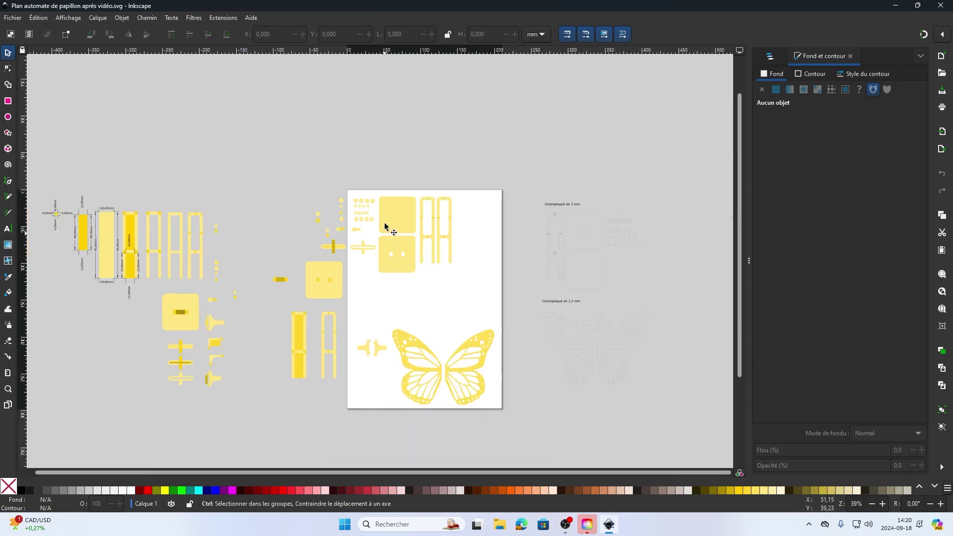
pyautogui.moveTo(344, 173); pyautogui.dragTo(507, 419)
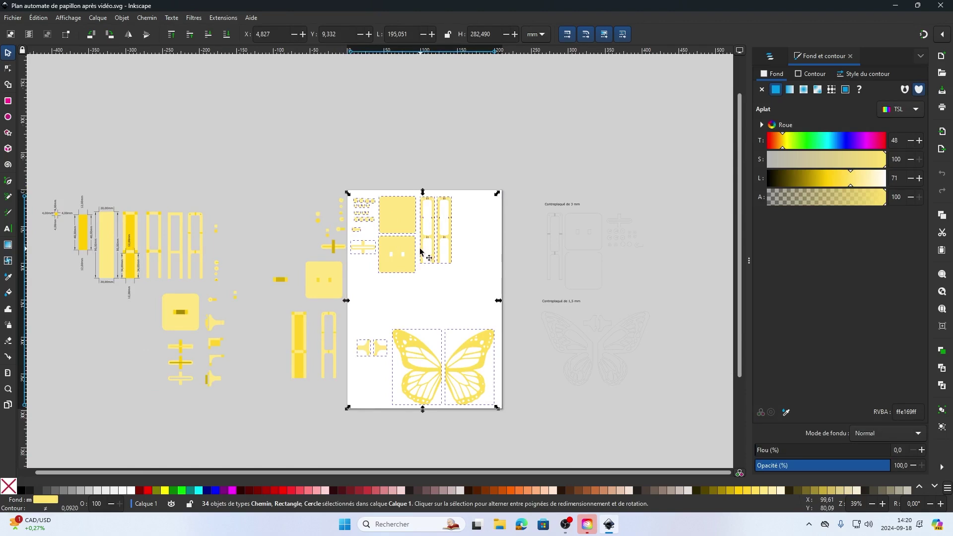
pyautogui.click(9, 488)
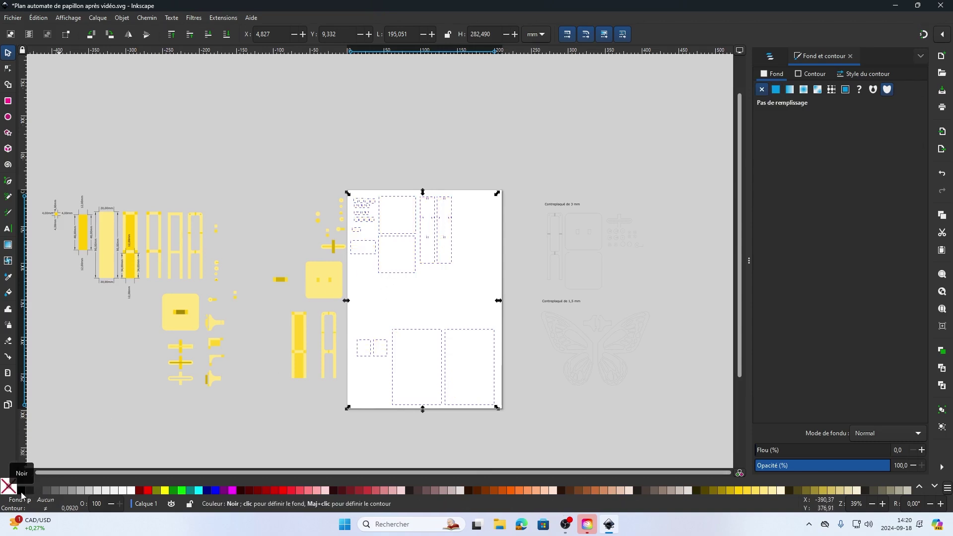
pyautogui.press('shift')
pyautogui.keyDown('shift'); pyautogui.click(22, 492); pyautogui.keyUp('shift')
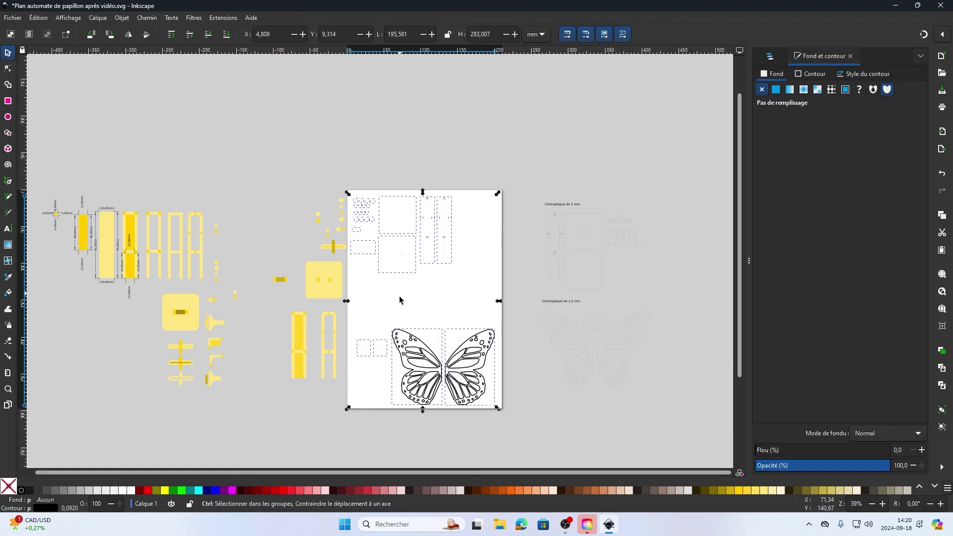
# Change the outline unit of the selected parts to pt, set their outline width to 0.1 and deselect them.
pyautogui.keyDown('ctrl'); pyautogui.scroll(2, 399, 301); pyautogui.keyUp('ctrl')
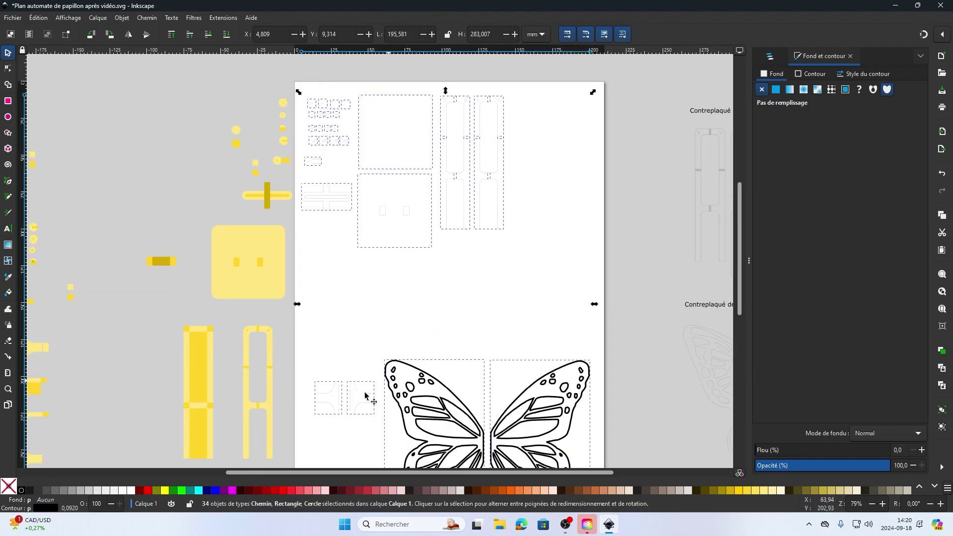
pyautogui.scroll(-4, 410, 337)
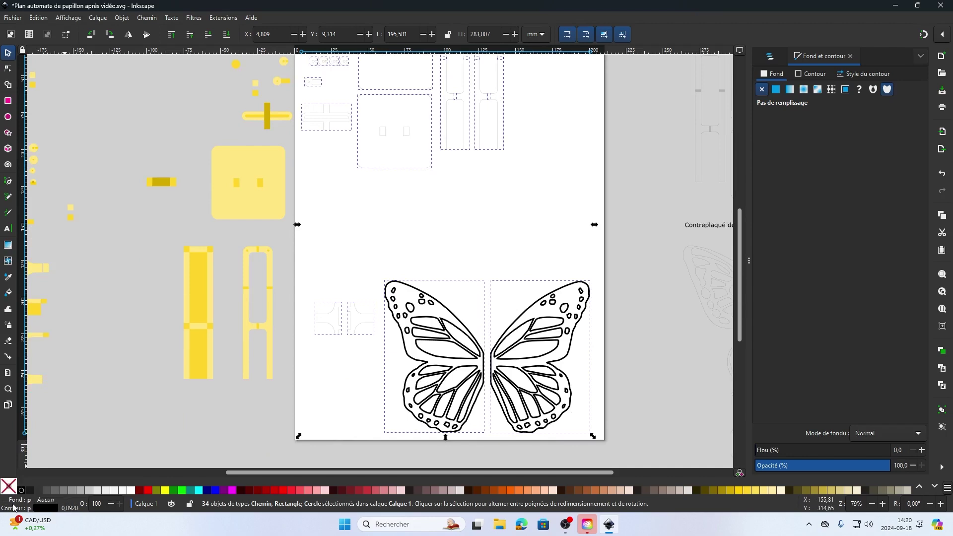
pyautogui.rightClick(72, 511)
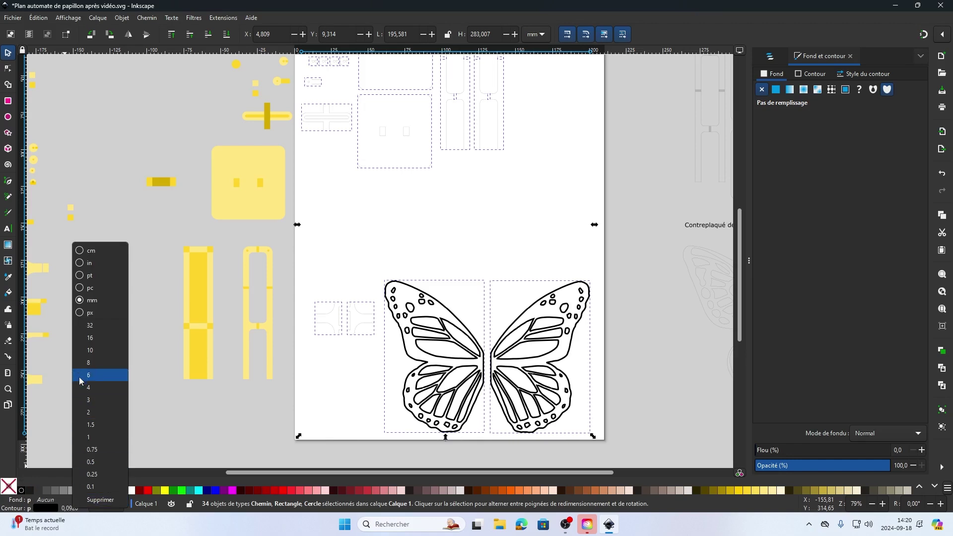
pyautogui.click(80, 276)
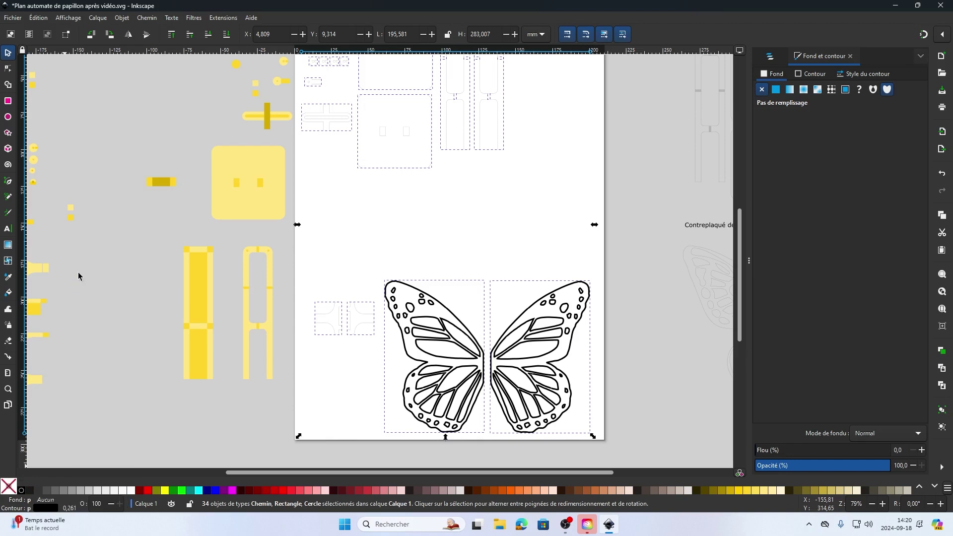
pyautogui.rightClick(70, 510)
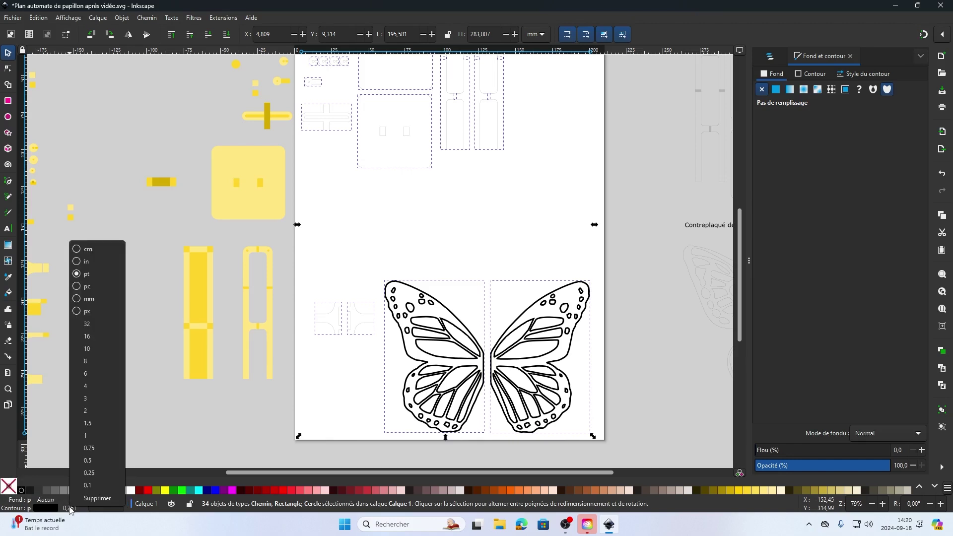
pyautogui.click(89, 486)
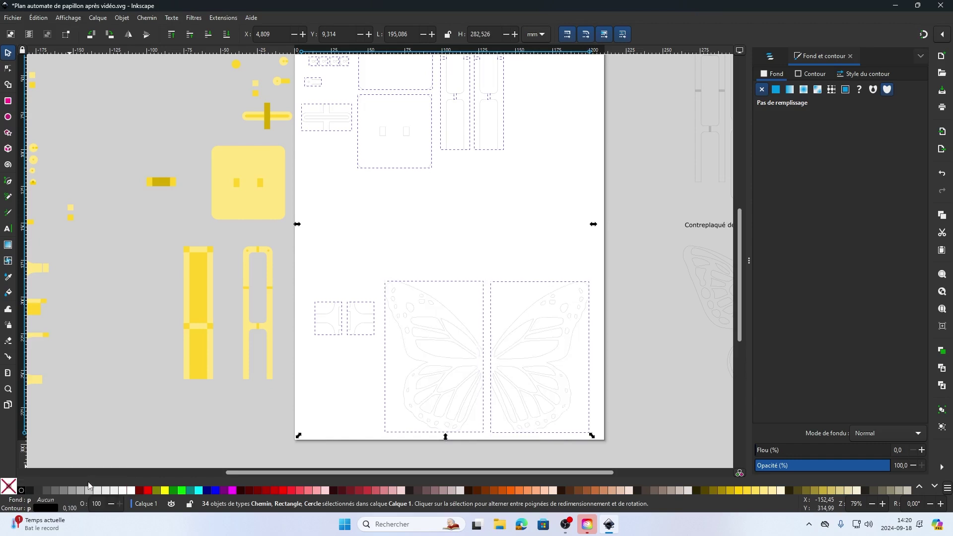
pyautogui.click(479, 233)
# Switch the display mode to enhance thin lines (Améliorer les lignes fines) and check the outlines on the page.
pyautogui.scroll(-2, 481, 232)
pyautogui.scroll(1, 482, 229)
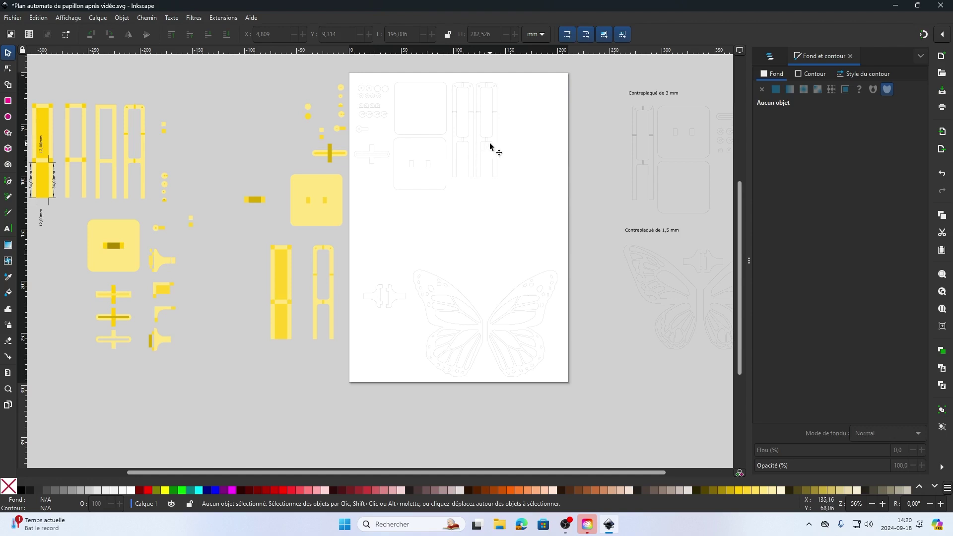
pyautogui.scroll(2, 397, 96)
pyautogui.scroll(-2, 397, 96)
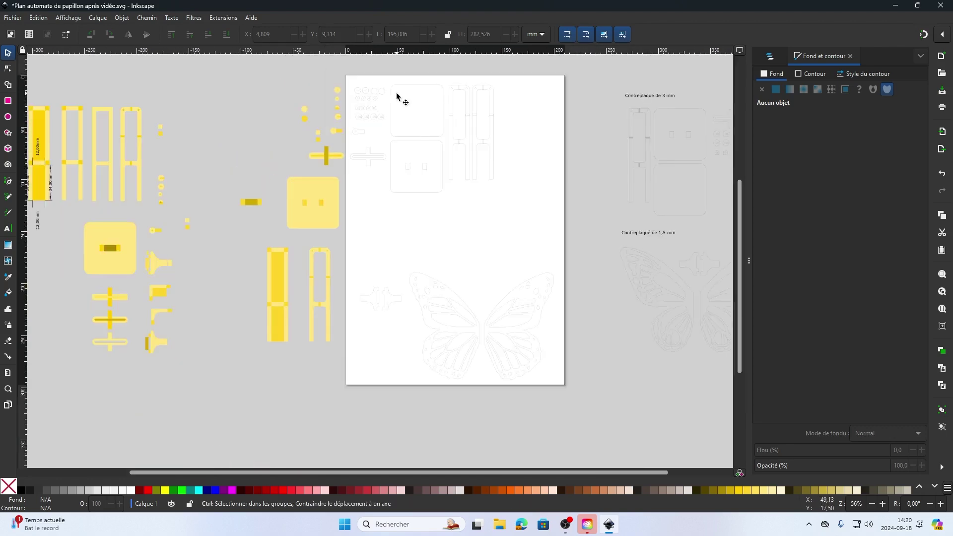
pyautogui.scroll(-1, 396, 96)
pyautogui.scroll(1, 396, 96)
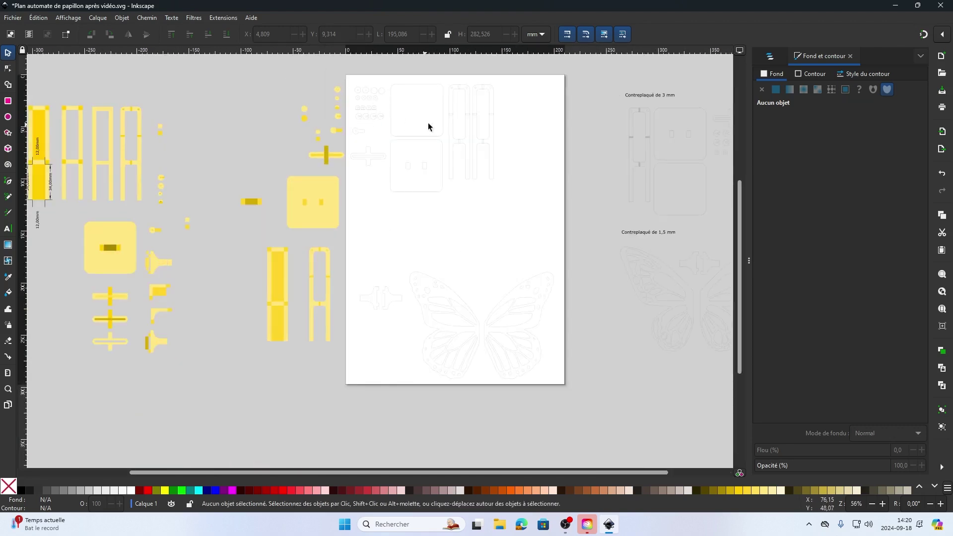
pyautogui.click(65, 20)
pyautogui.moveTo(78, 56)
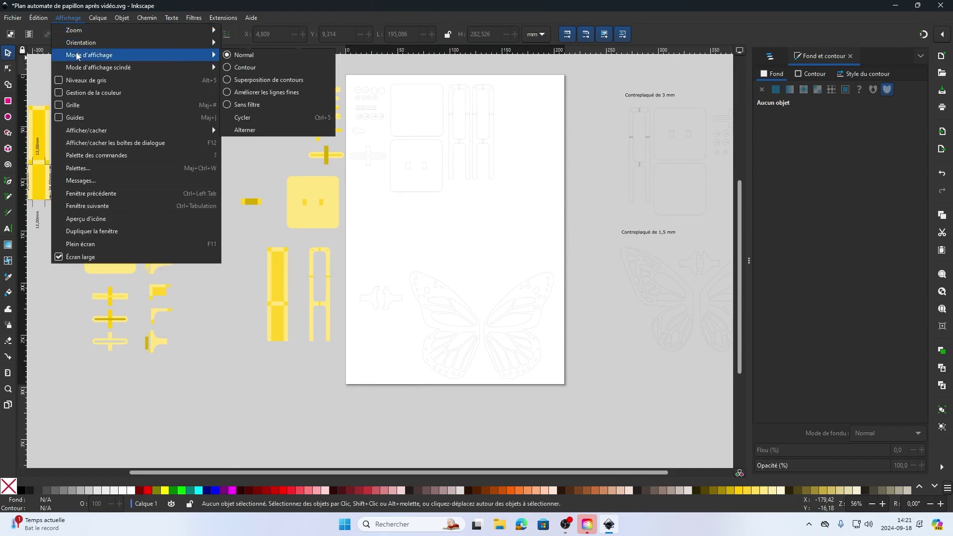
pyautogui.click(229, 93)
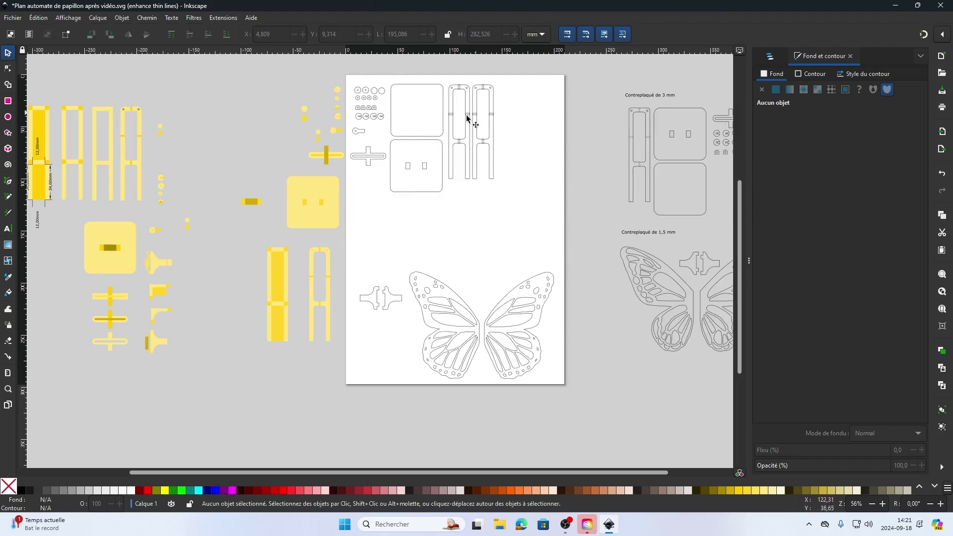
pyautogui.scroll(4, 485, 172)
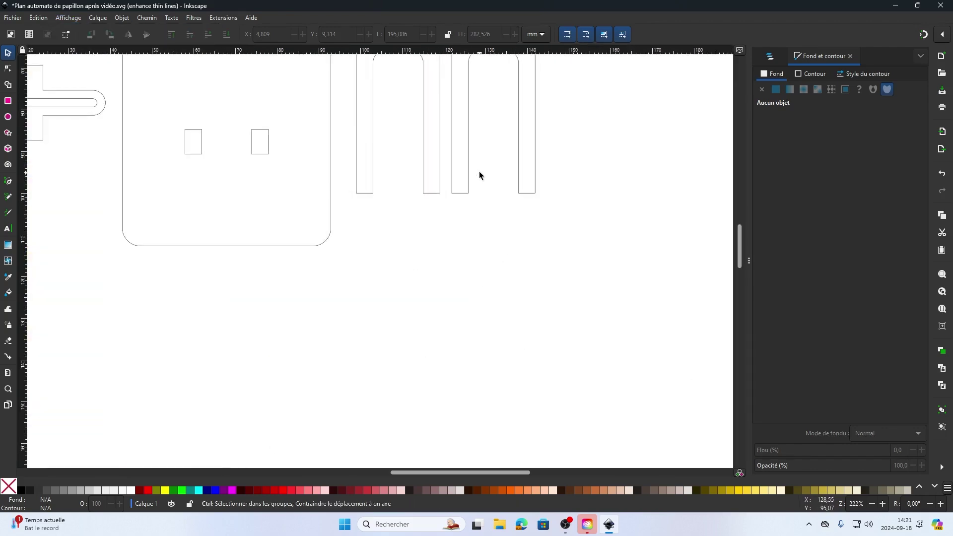
pyautogui.scroll(-5, 481, 177)
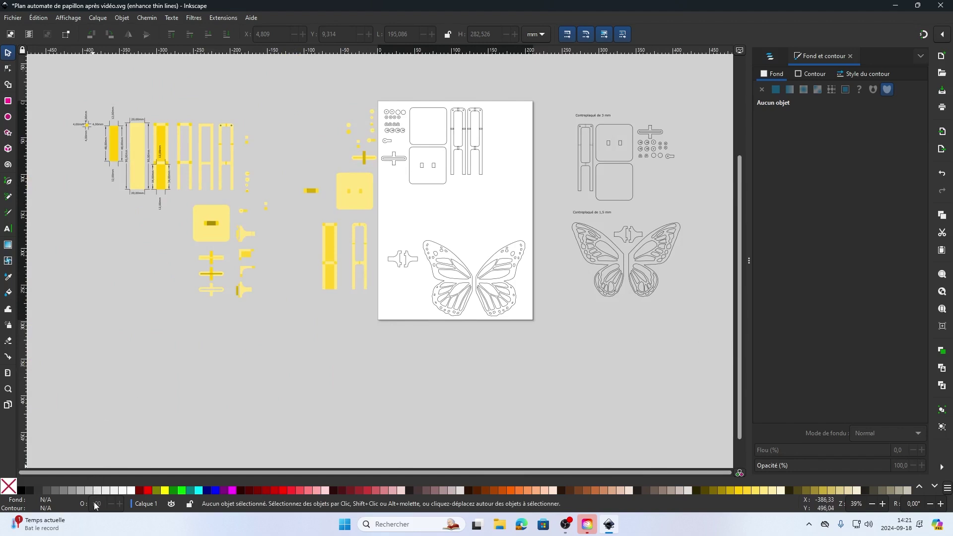
# Give the two small bracket parts beside the butterfly wings a red outline and deselect them.
pyautogui.click(439, 273)
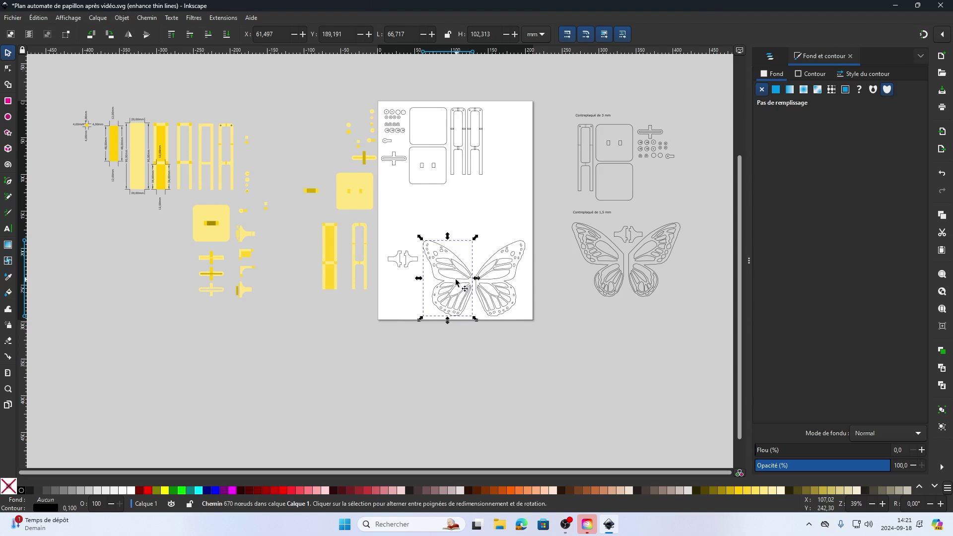
pyautogui.moveTo(382, 234); pyautogui.dragTo(426, 280)
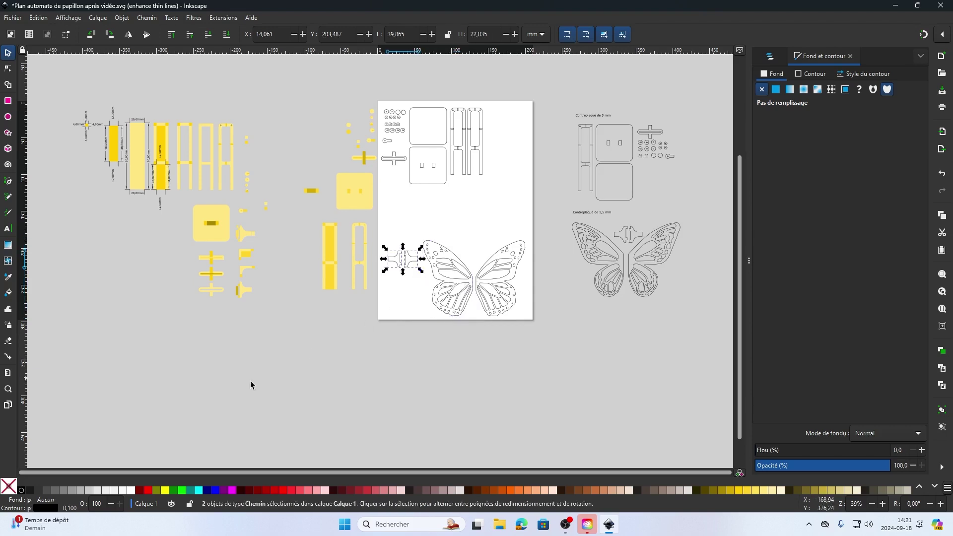
pyautogui.keyDown('shift'); pyautogui.click(148, 490); pyautogui.keyUp('shift')
pyautogui.scroll(2, 376, 288)
pyautogui.scroll(2, 431, 291)
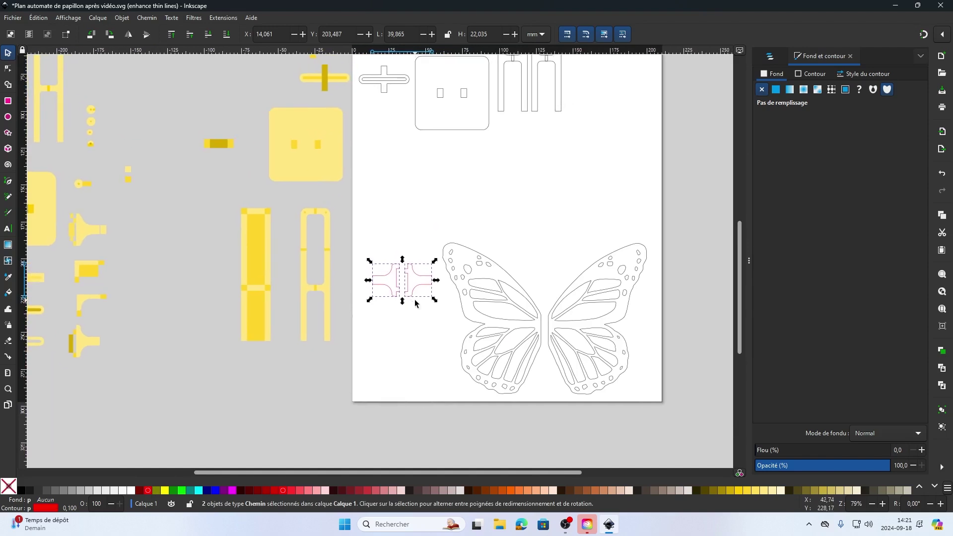
pyautogui.click(425, 317)
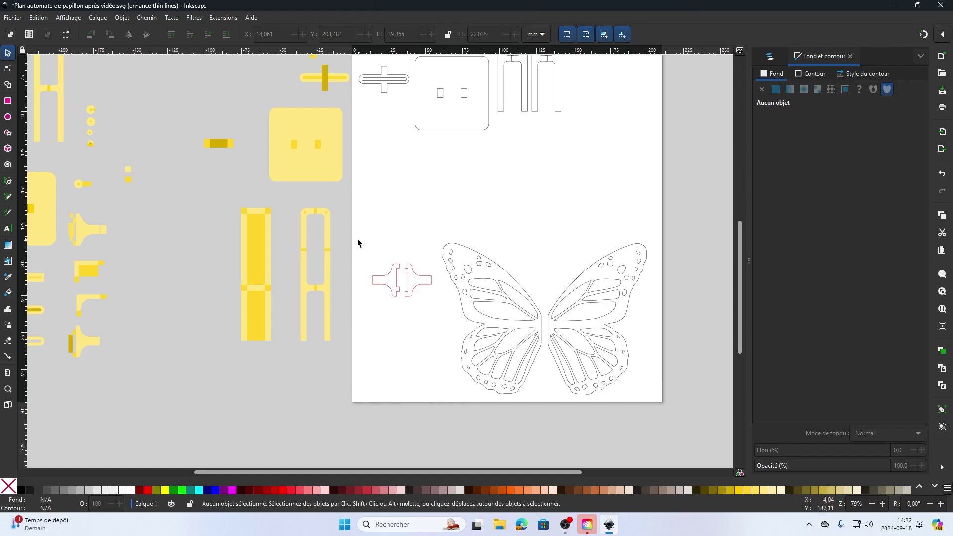
# Restore the black outline of the two small bracket parts beside the butterfly wings and deselect them.
pyautogui.moveTo(357, 241); pyautogui.dragTo(438, 305)
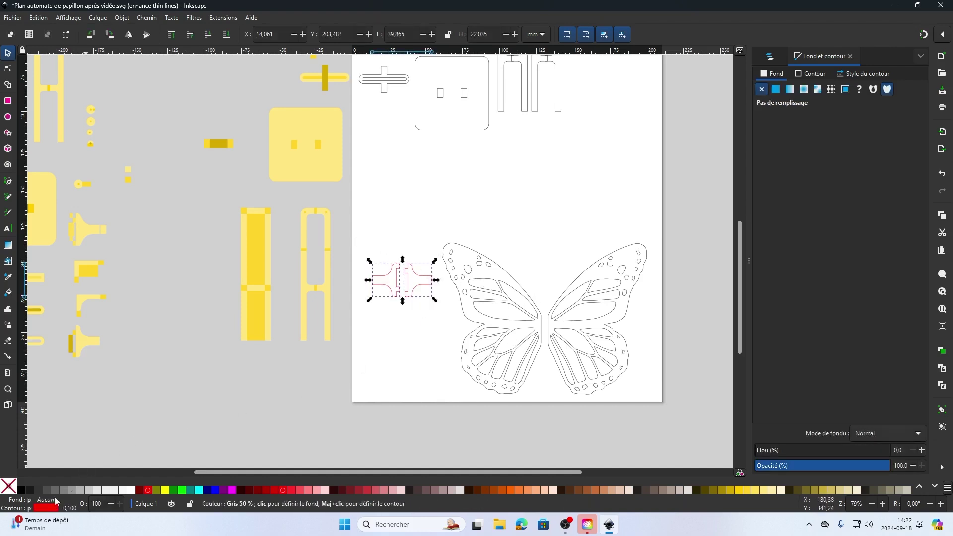
pyautogui.click(385, 341)
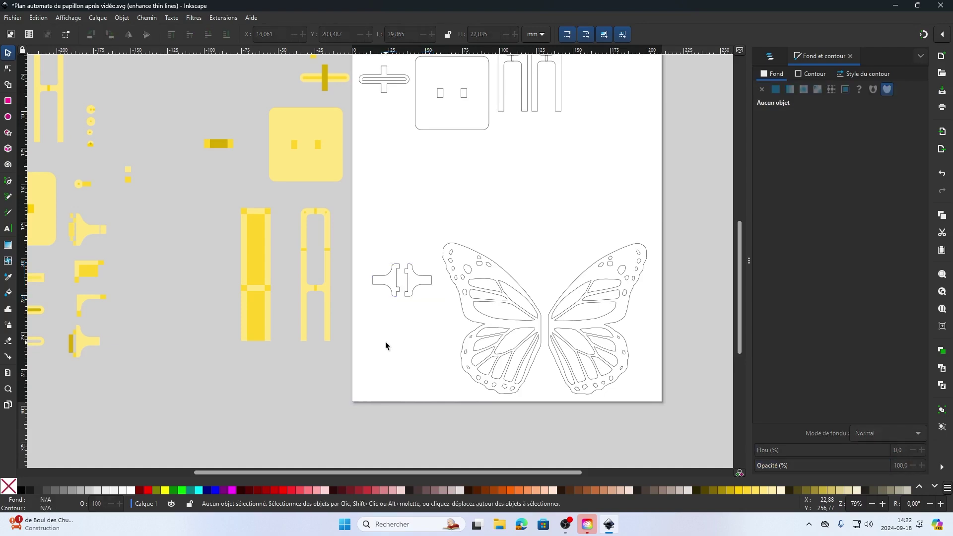
# Give the four small slot rectangles of the left tall frame a solid black fill without outline, then deselect them.
pyautogui.keyDown('ctrl'); pyautogui.scroll(-1, 469, 264); pyautogui.keyUp('ctrl')
pyautogui.scroll(1, 469, 263)
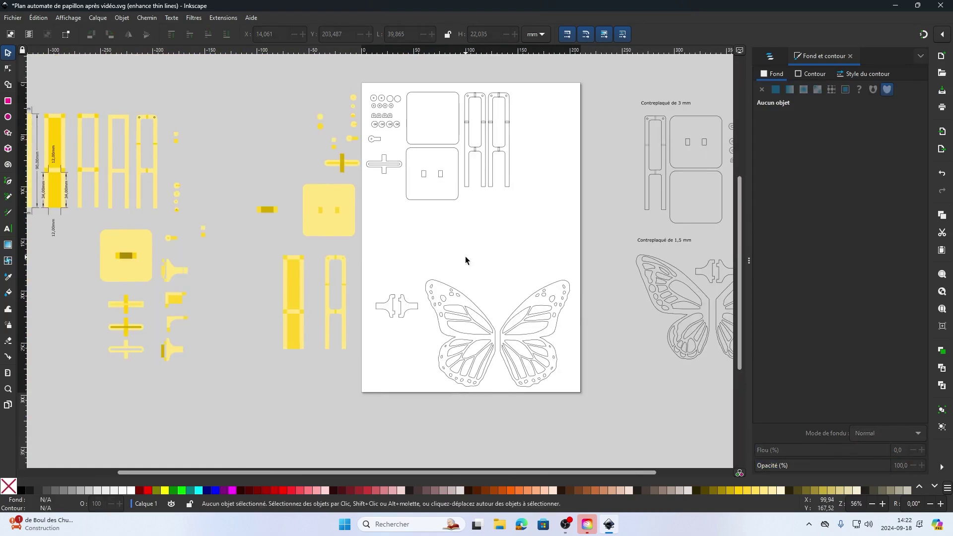
pyautogui.keyDown('ctrl'); pyautogui.scroll(3, 489, 132); pyautogui.keyUp('ctrl')
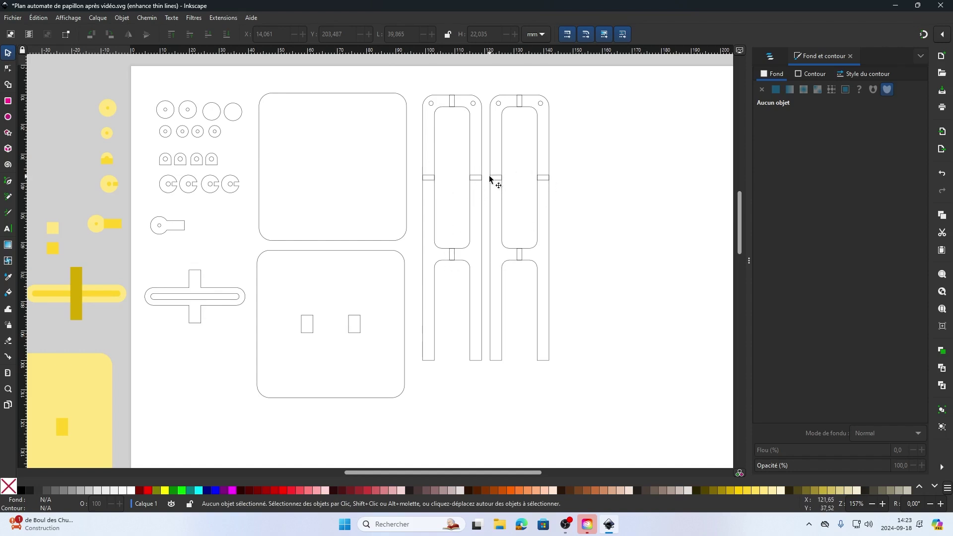
pyautogui.click(453, 100)
pyautogui.keyDown('shift'); pyautogui.click(430, 177); pyautogui.keyUp('shift')
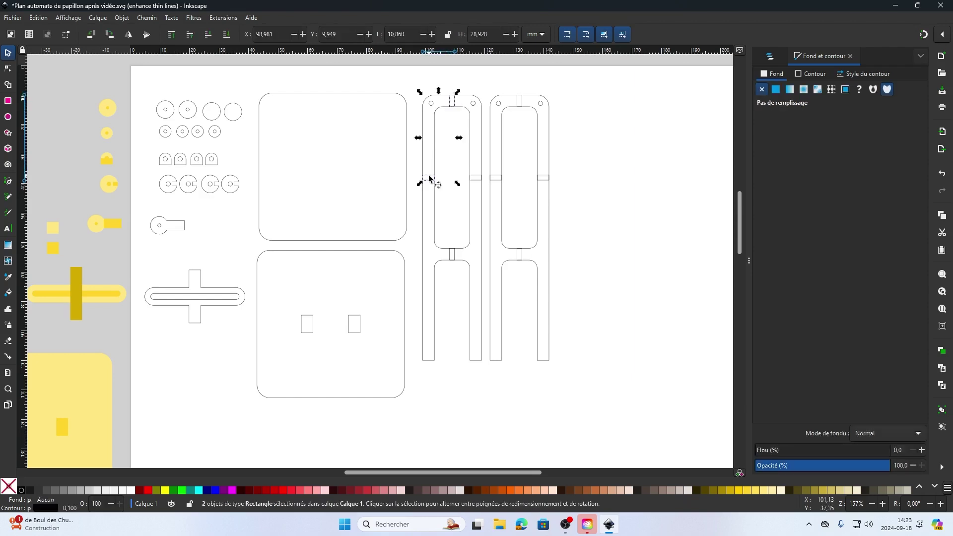
pyautogui.keyDown('shift'); pyautogui.click(475, 176); pyautogui.keyUp('shift')
pyautogui.keyDown('shift'); pyautogui.click(453, 255); pyautogui.keyUp('shift')
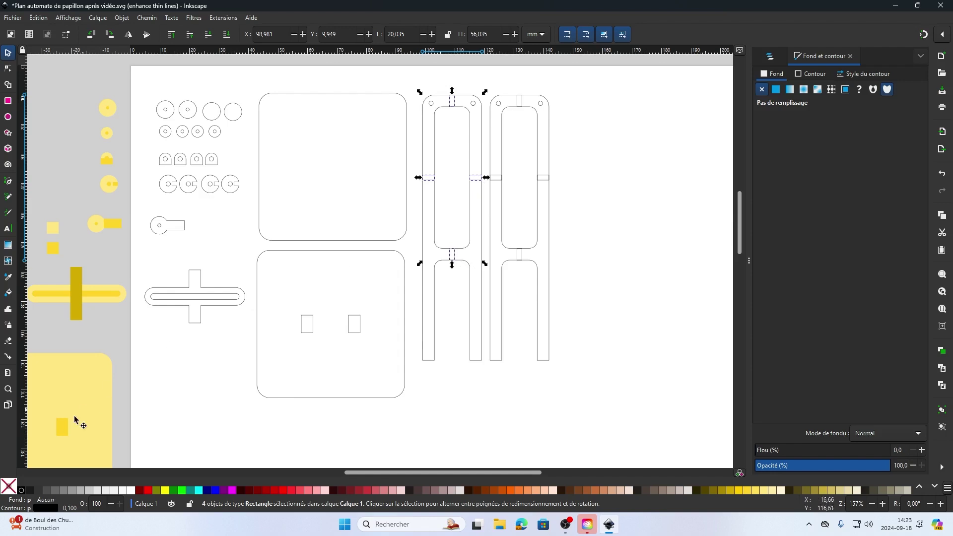
pyautogui.press('shift')
pyautogui.keyDown('shift'); pyautogui.click(9, 486); pyautogui.keyUp('shift')
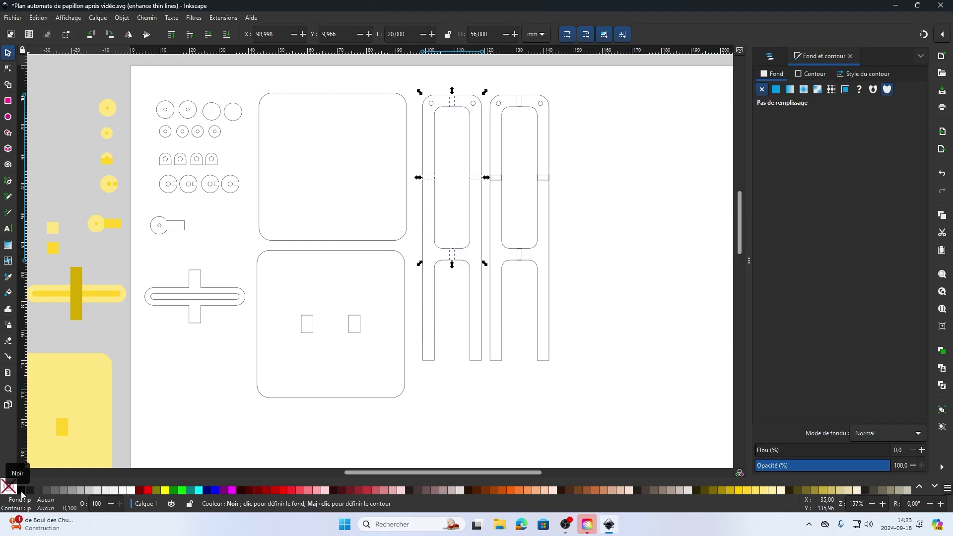
pyautogui.click(21, 490)
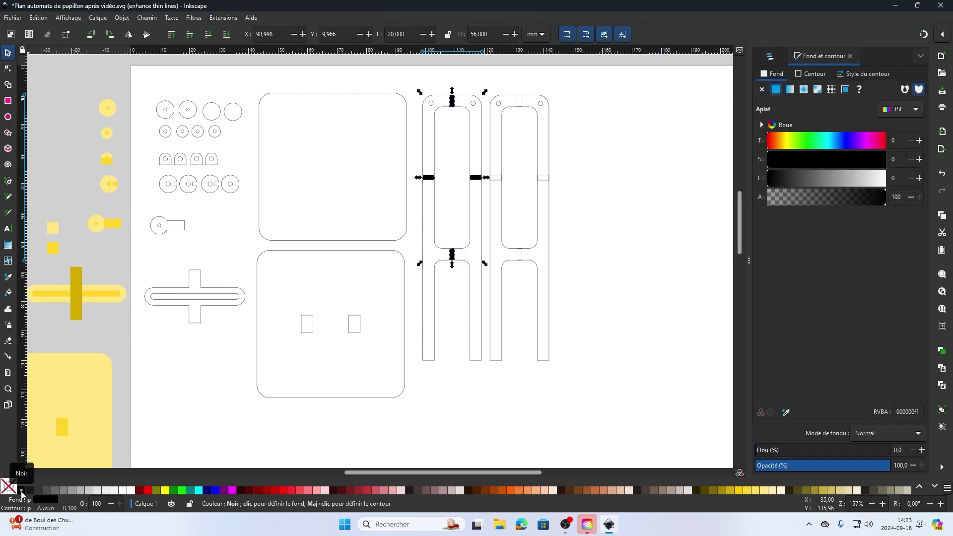
pyautogui.scroll(3, 433, 178)
pyautogui.click(436, 175)
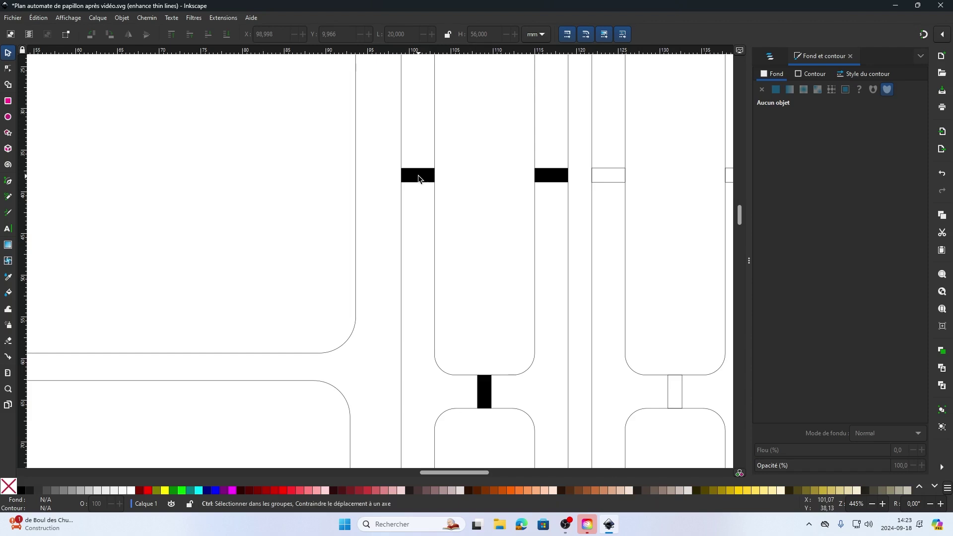
pyautogui.scroll(-3, 419, 178)
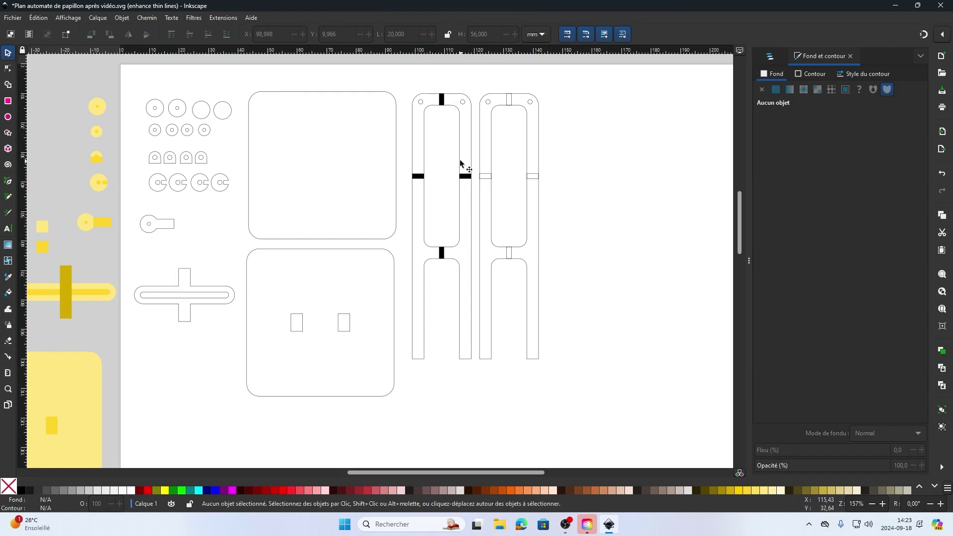
# Replace the right tall frame with a duplicate of the left one that has black-filled slots, placed beside the original.
pyautogui.scroll(-1, 460, 163)
pyautogui.moveTo(474, 108); pyautogui.dragTo(422, 91)
pyautogui.press('Delete')
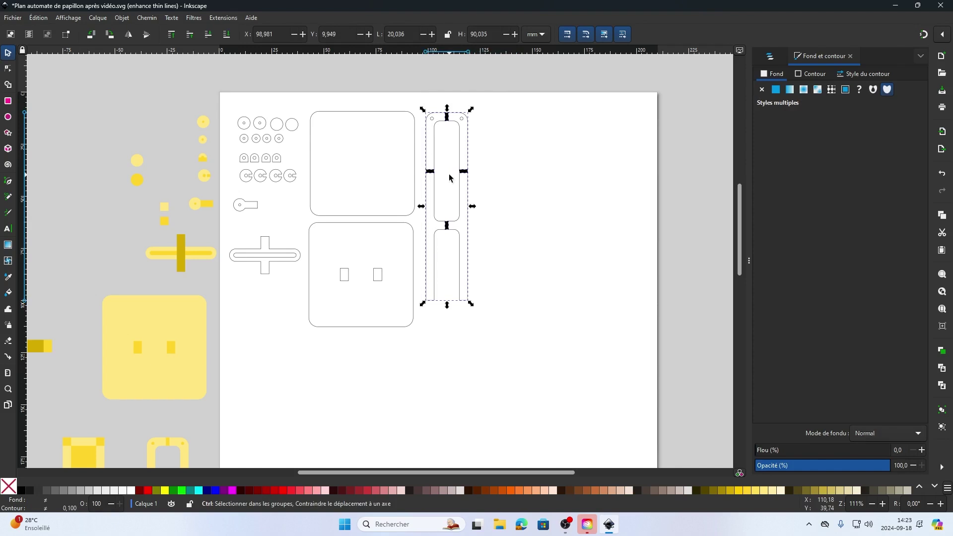
pyautogui.hotkey('ctrl', 'd')
pyautogui.moveTo(435, 170); pyautogui.dragTo(483, 169)
pyautogui.click(585, 211)
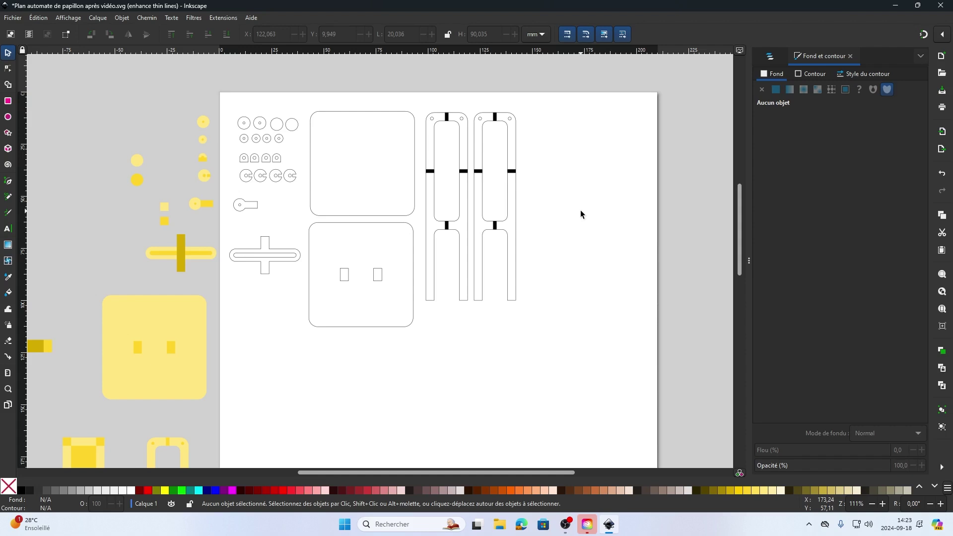
# Move the butterfly wings and the two bracket parts off the page, below the Contreplaqué de 1,5 mm layout.
pyautogui.keyDown('ctrl'); pyautogui.scroll(-1, 450, 317); pyautogui.keyUp('ctrl')
pyautogui.keyDown('ctrl'); pyautogui.scroll(1, 447, 318); pyautogui.keyUp('ctrl')
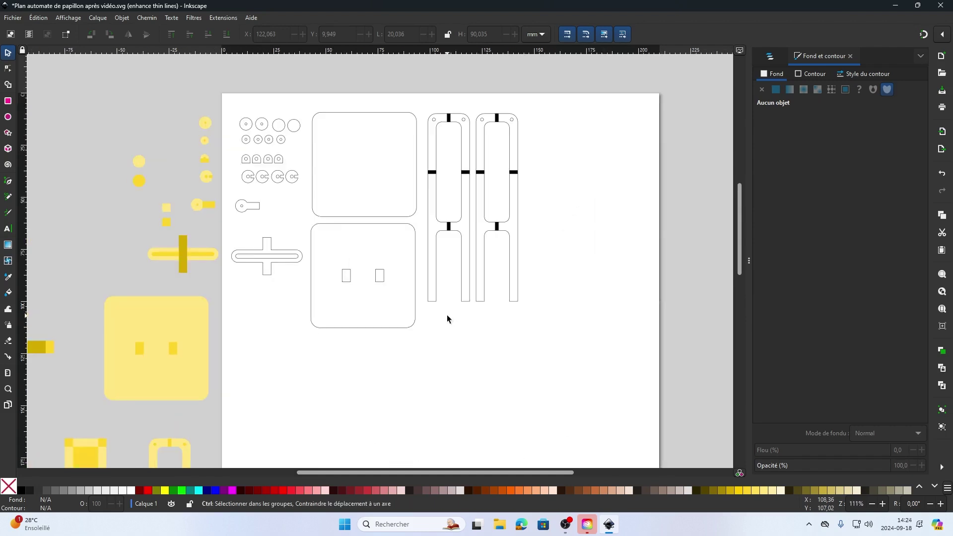
pyautogui.keyDown('ctrl'); pyautogui.scroll(-1, 430, 344); pyautogui.keyUp('ctrl')
pyautogui.scroll(-3, 425, 341)
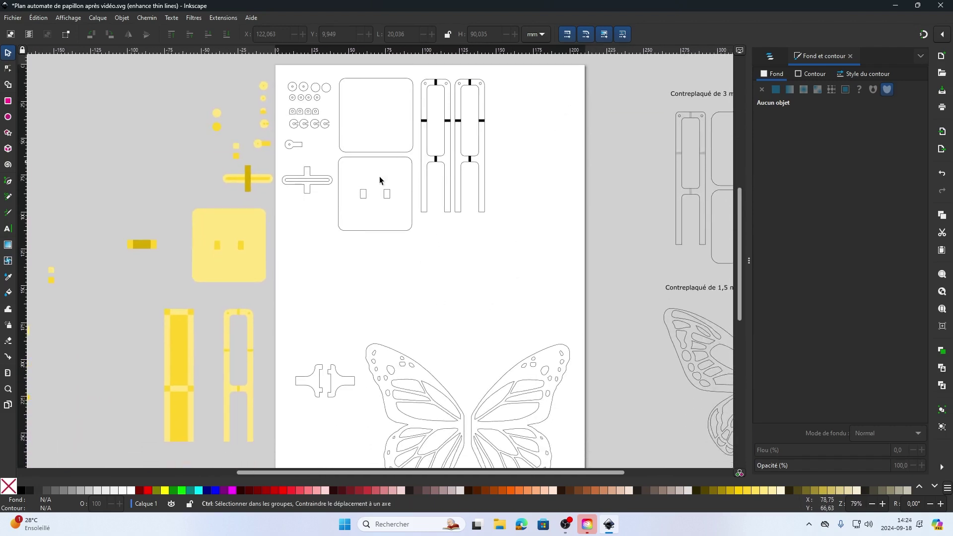
pyautogui.keyDown('ctrl'); pyautogui.scroll(-1, 416, 317); pyautogui.keyUp('ctrl')
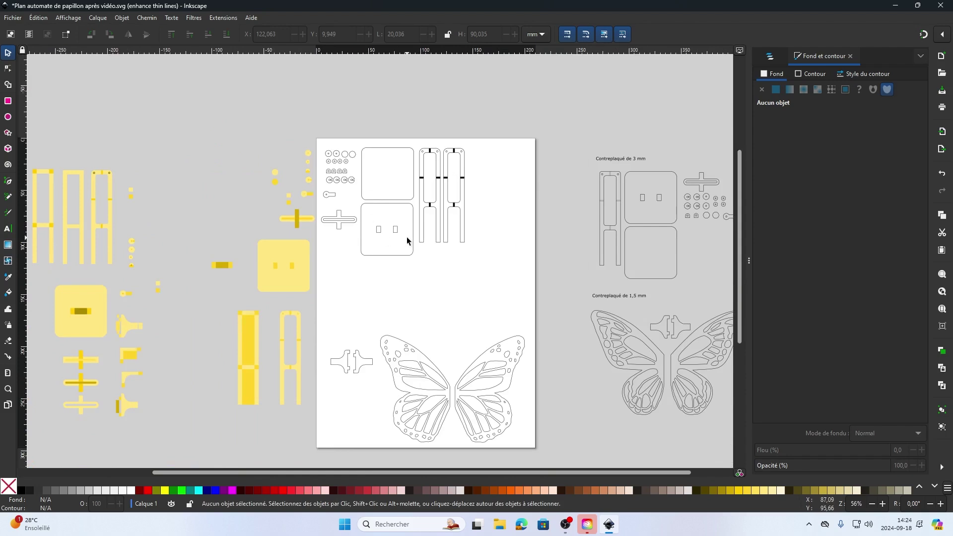
pyautogui.keyDown('ctrl'); pyautogui.scroll(-1, 407, 241); pyautogui.keyUp('ctrl')
pyautogui.keyDown('ctrl'); pyautogui.scroll(1, 405, 240); pyautogui.keyUp('ctrl')
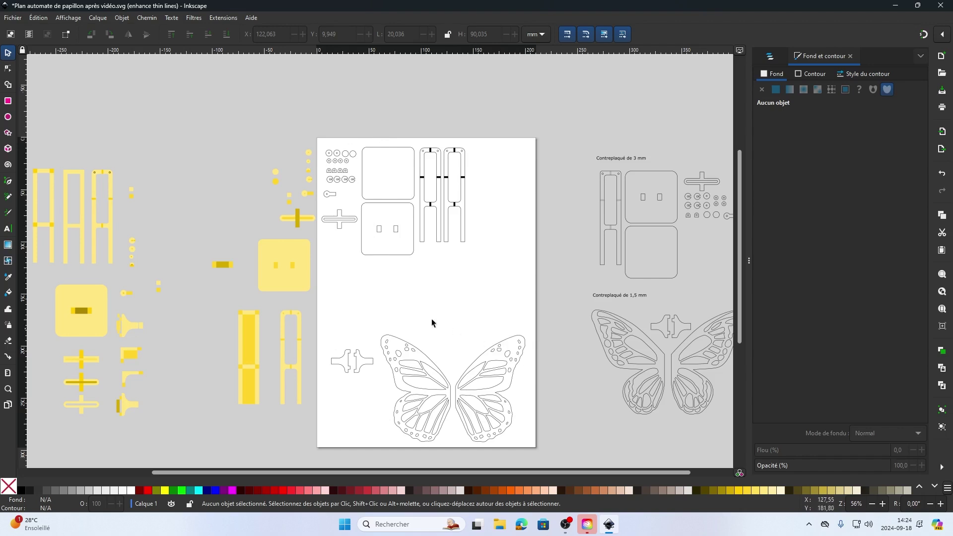
pyautogui.scroll(-1, 441, 345)
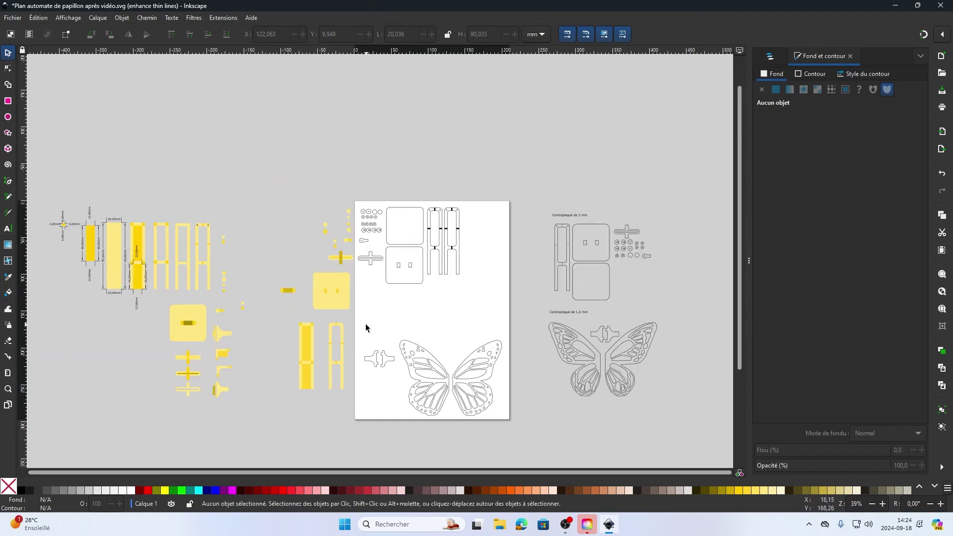
pyautogui.moveTo(366, 325); pyautogui.dragTo(505, 427)
pyautogui.moveTo(472, 351); pyautogui.dragTo(638, 419)
pyautogui.scroll(-1, 499, 375)
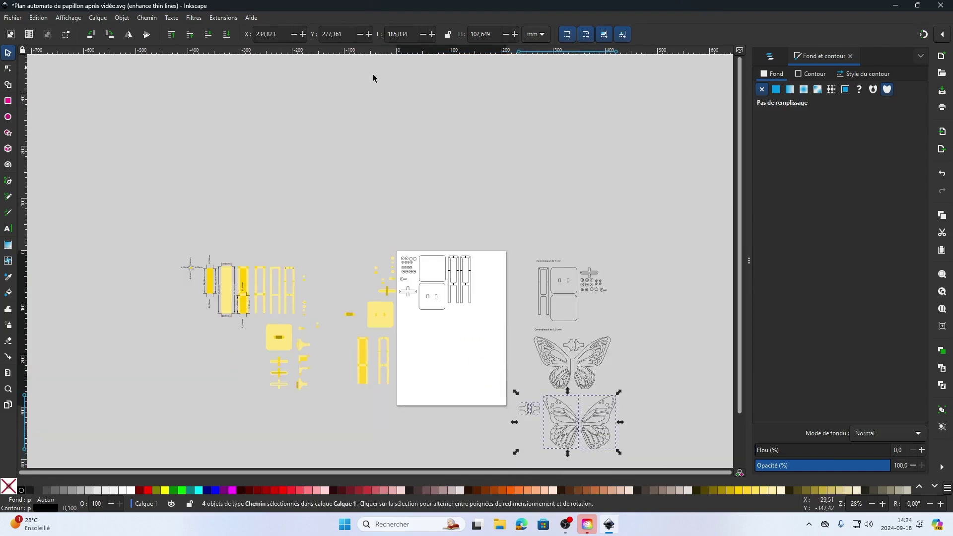
pyautogui.scroll(1, 429, 312)
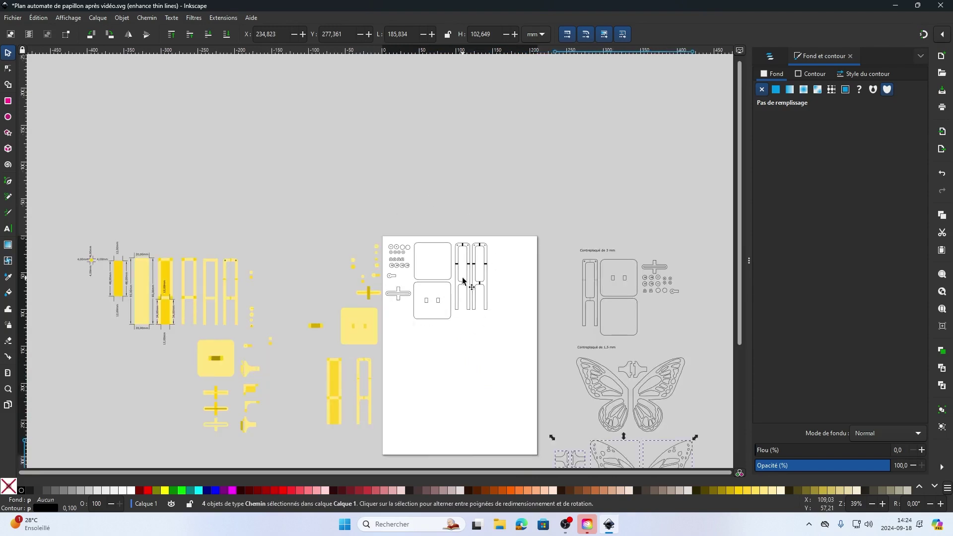
pyautogui.scroll(2, 409, 273)
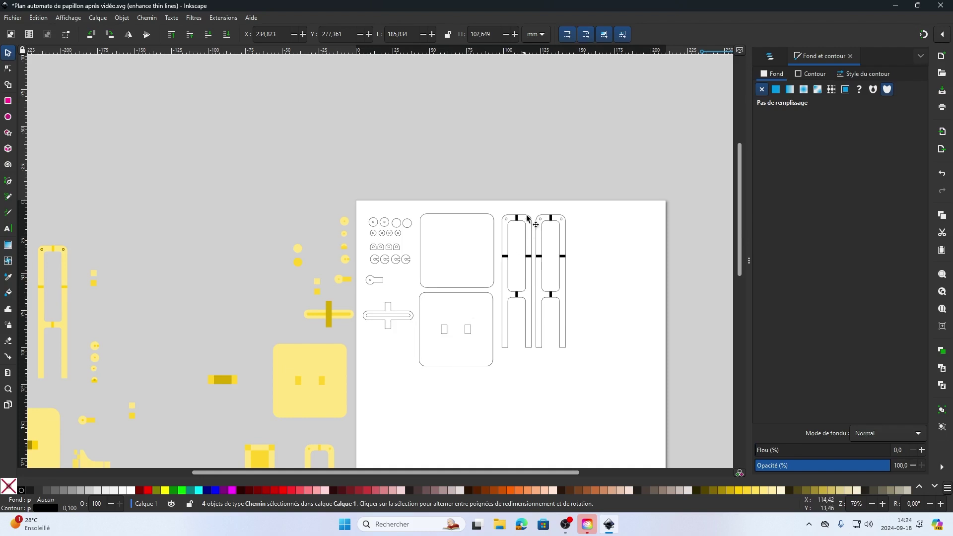
# Switch to Microsoft Edge, search for fablab cégep limoilou and open the Fab Lab - Cégep Limoilou website.
pyautogui.click(897, 7)
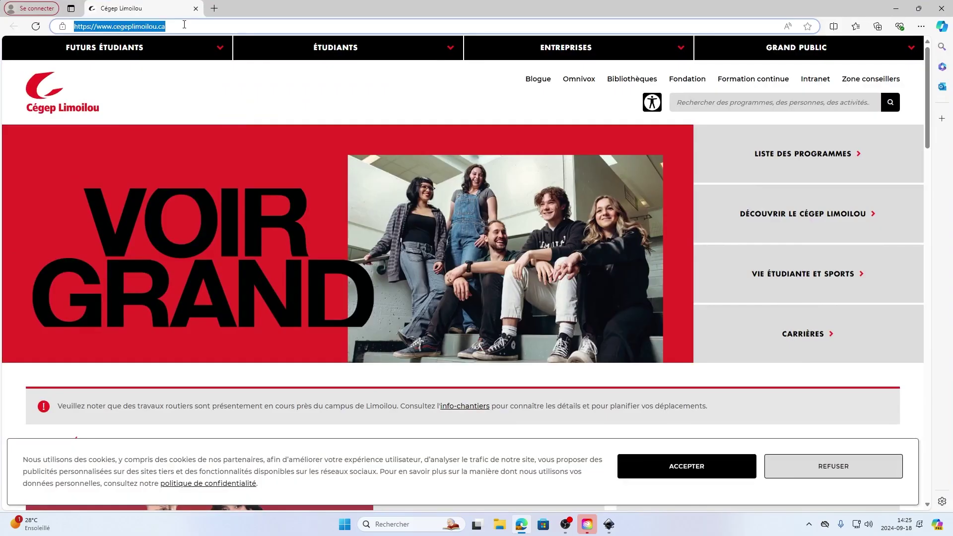
pyautogui.click(184, 25)
pyautogui.write('fablab')
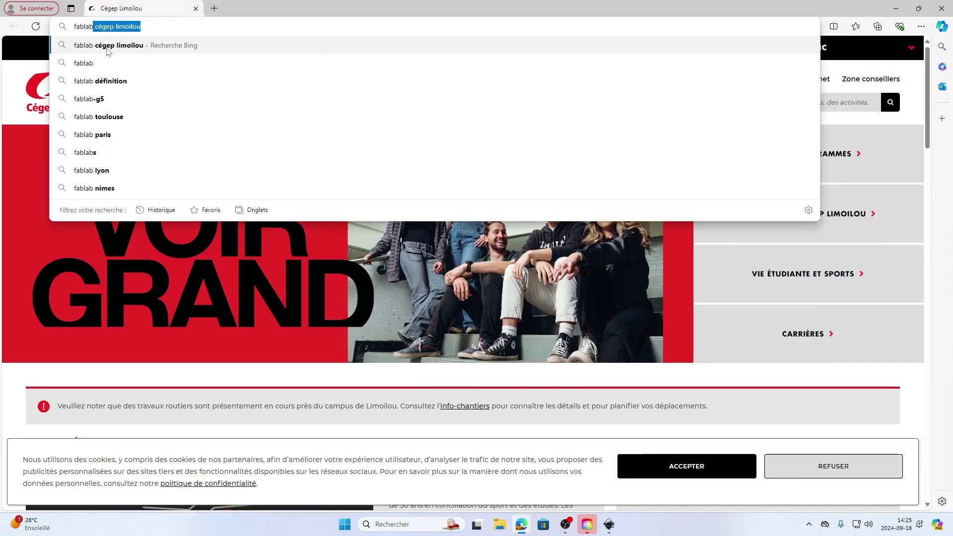
pyautogui.press('Return')
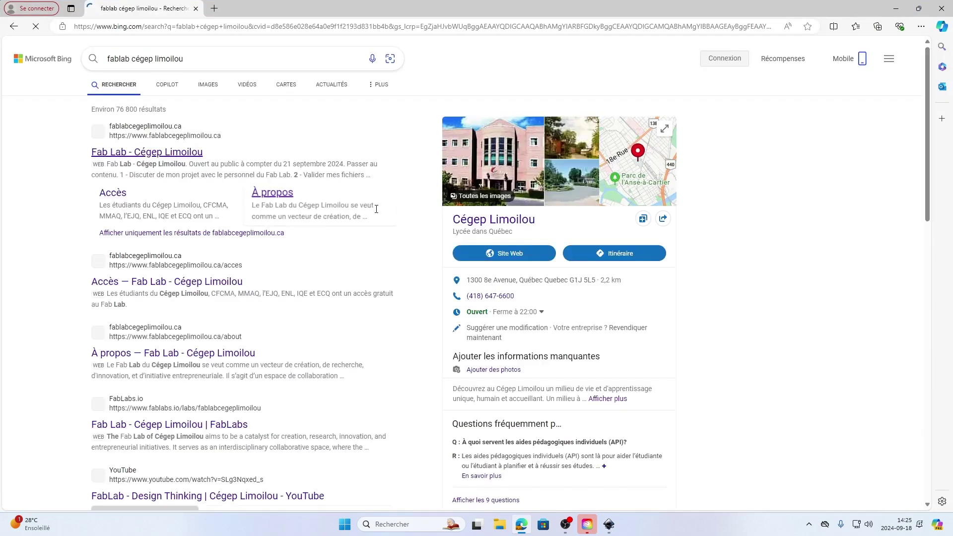
pyautogui.click(137, 155)
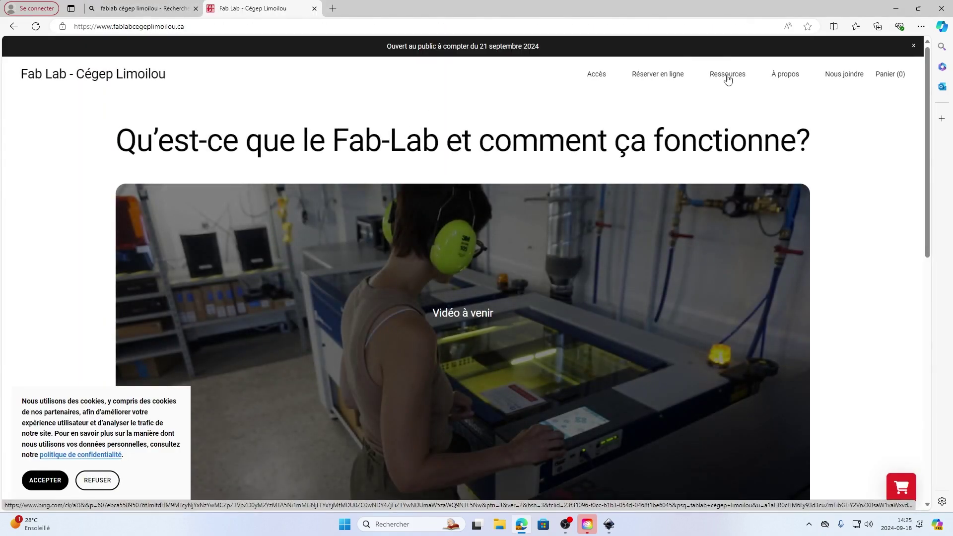
# Open the Epilog guide for connecting the laser cutter to a computer from the Ressources page, and arrange its window beside the desktop shortcuts.
pyautogui.click(728, 75)
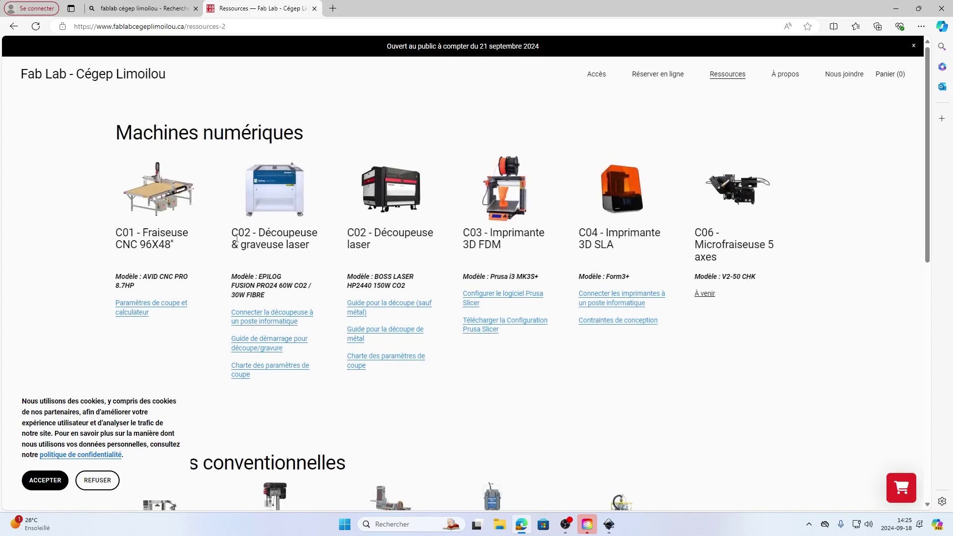
pyautogui.click(244, 322)
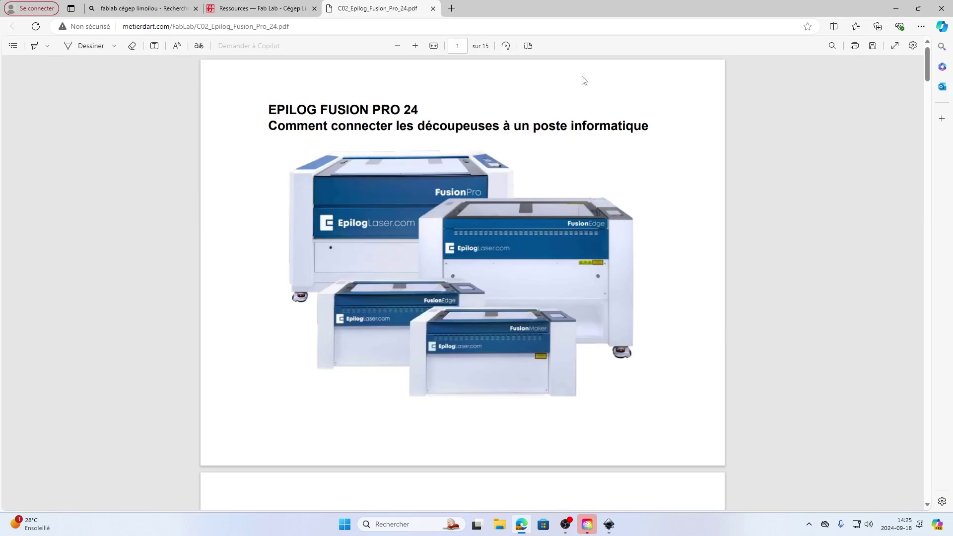
pyautogui.click(918, 8)
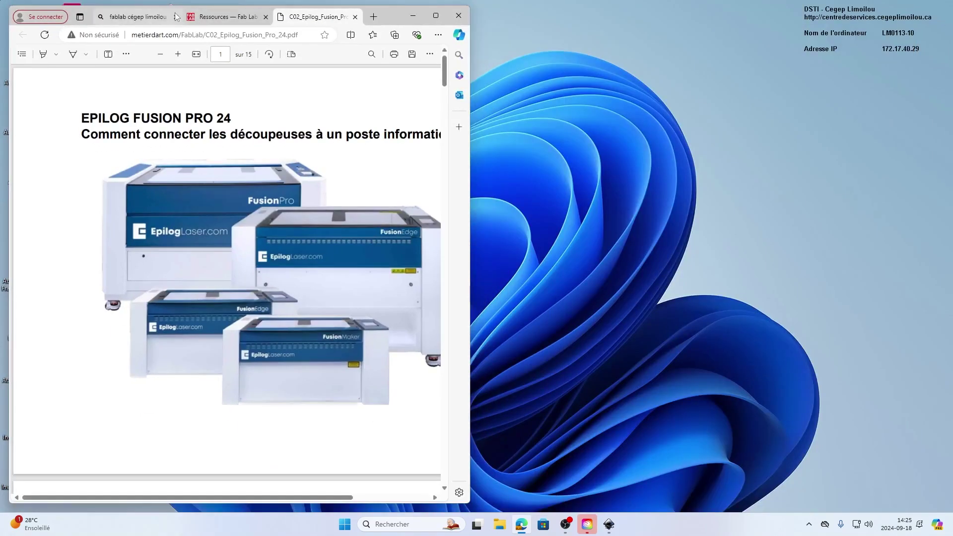
pyautogui.click(266, 17)
pyautogui.moveTo(399, 18); pyautogui.dragTo(866, 22)
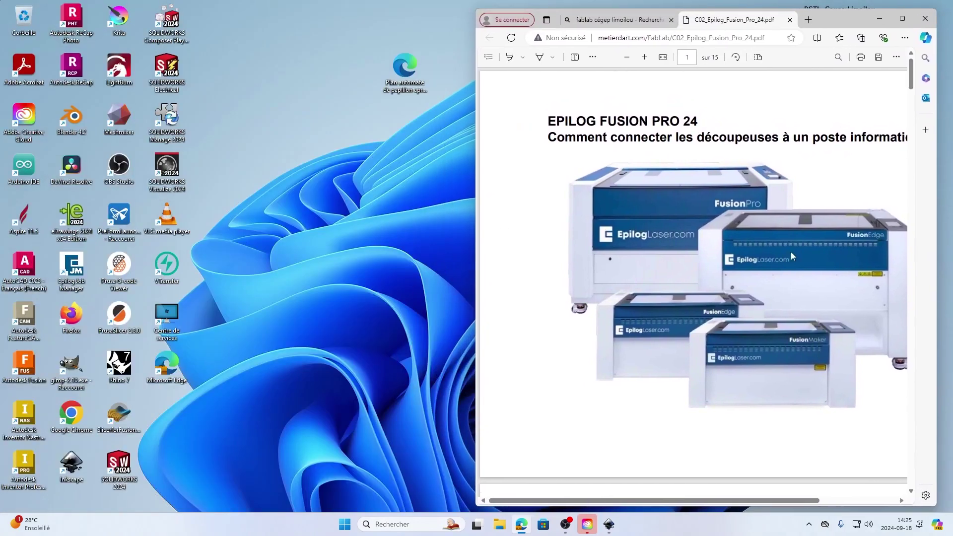
pyautogui.scroll(-15, 720, 324)
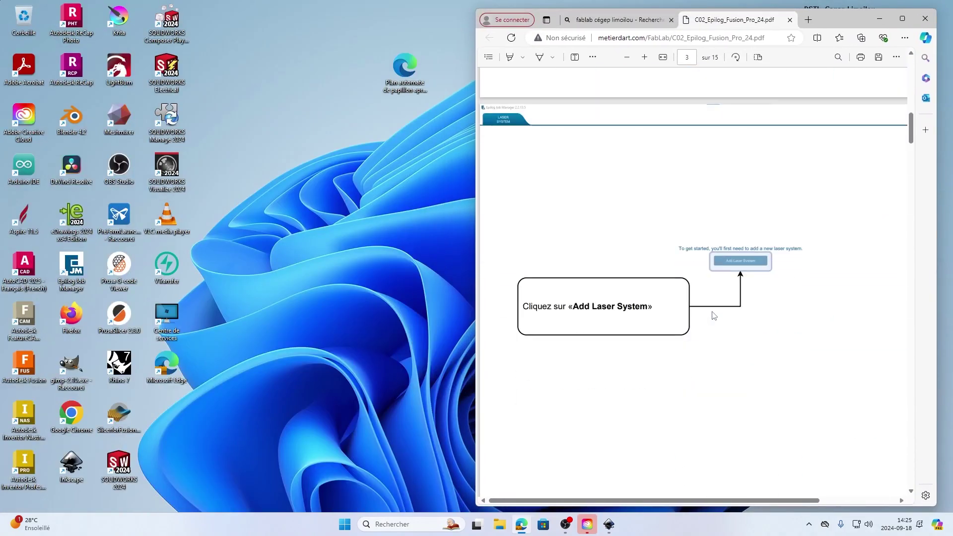
pyautogui.scroll(15, 713, 315)
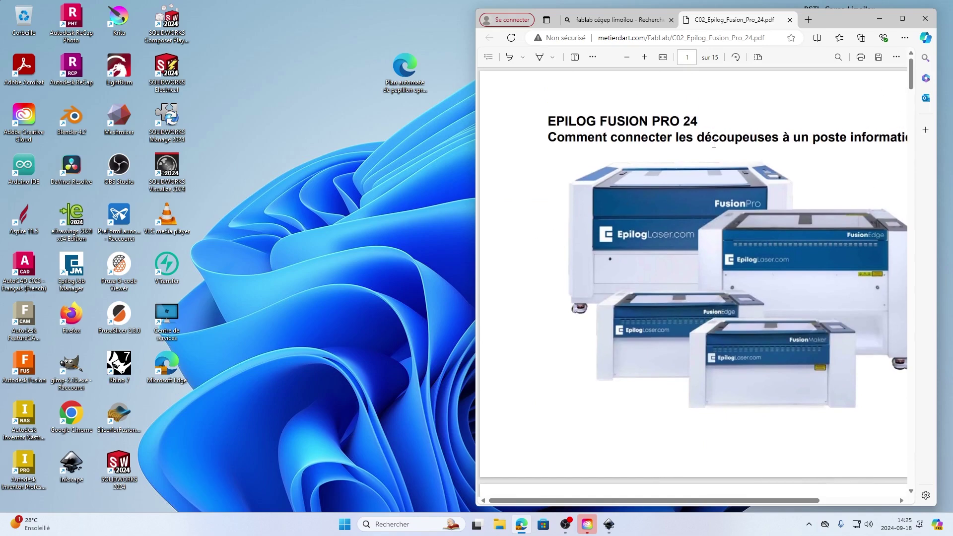
# Launch Epilog Job Manager, minimize the Epilog Dashboard and fit the Job Manager window beside the connection guide.
pyautogui.click(74, 266)
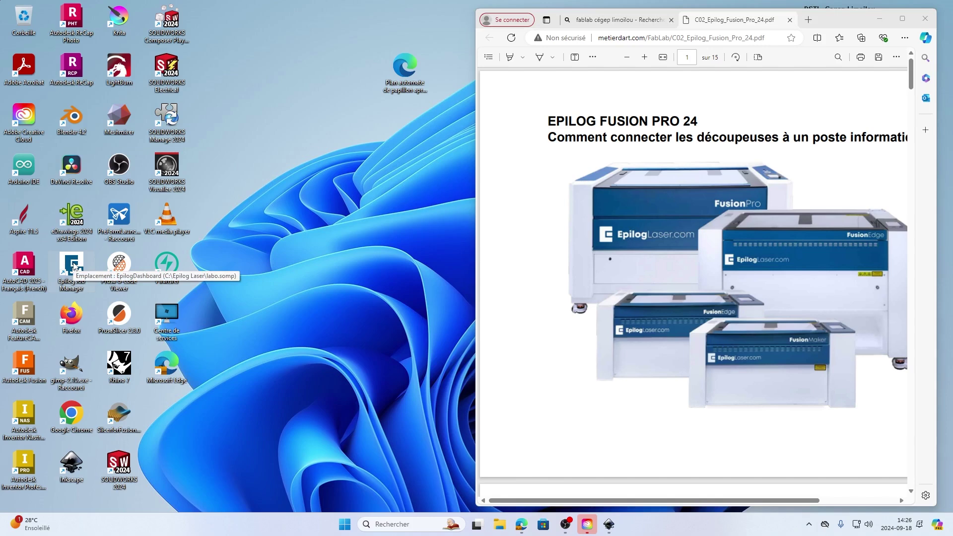
pyautogui.doubleClick(73, 267)
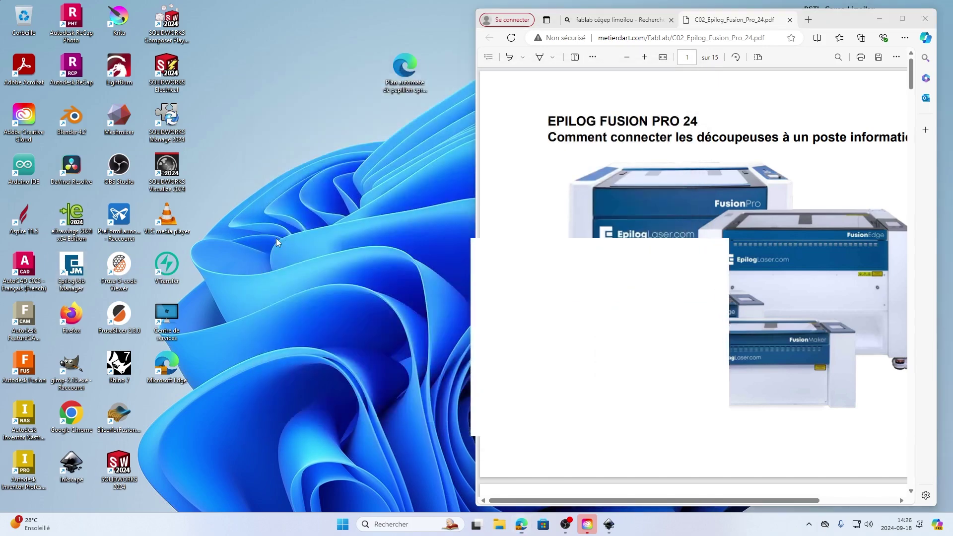
pyautogui.moveTo(489, 75); pyautogui.dragTo(264, 18)
pyautogui.click(417, 13)
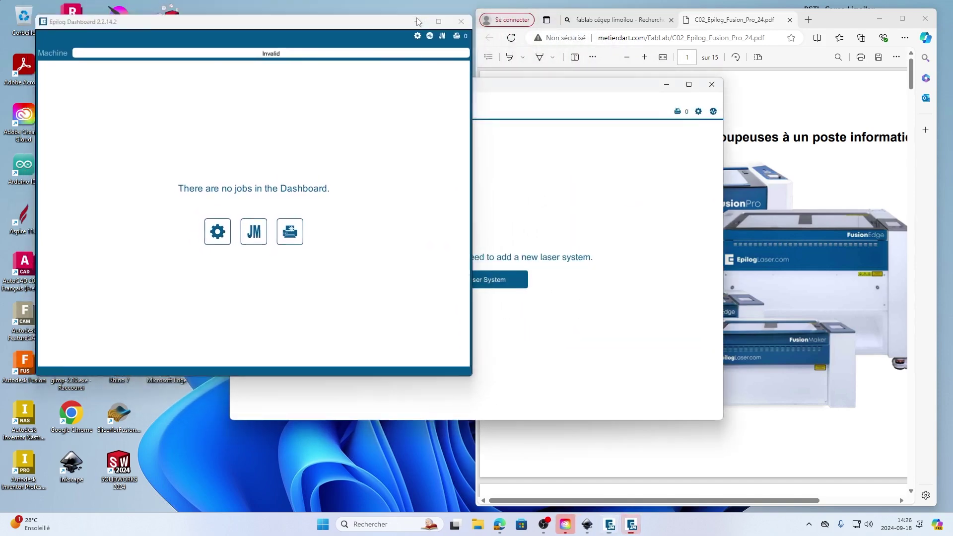
pyautogui.moveTo(545, 84); pyautogui.dragTo(317, 22)
pyautogui.moveTo(495, 148); pyautogui.dragTo(463, 148)
# Add a new laser system manually, following the connection guide, with the Fusion Pro series and the Fusion Pro 24 model.
pyautogui.scroll(-15, 734, 288)
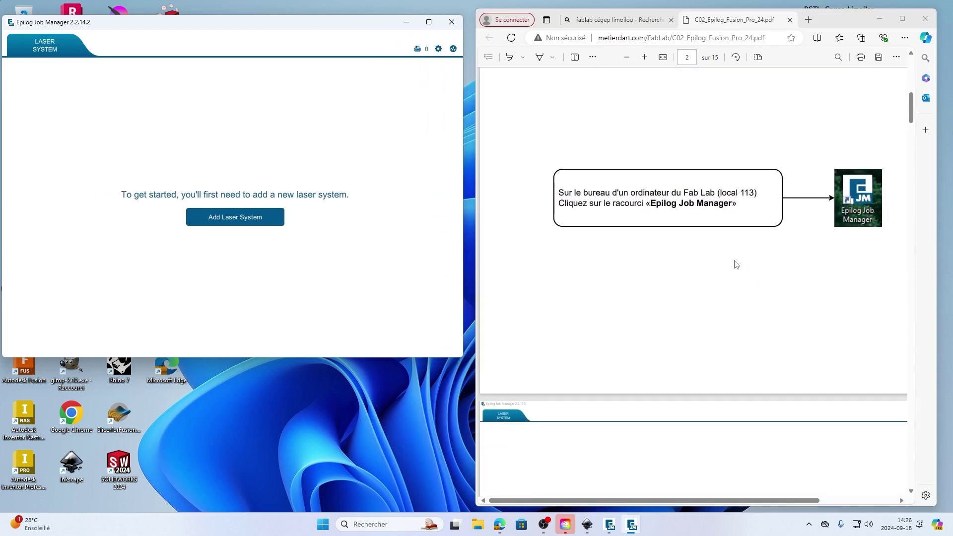
pyautogui.scroll(-4, 734, 263)
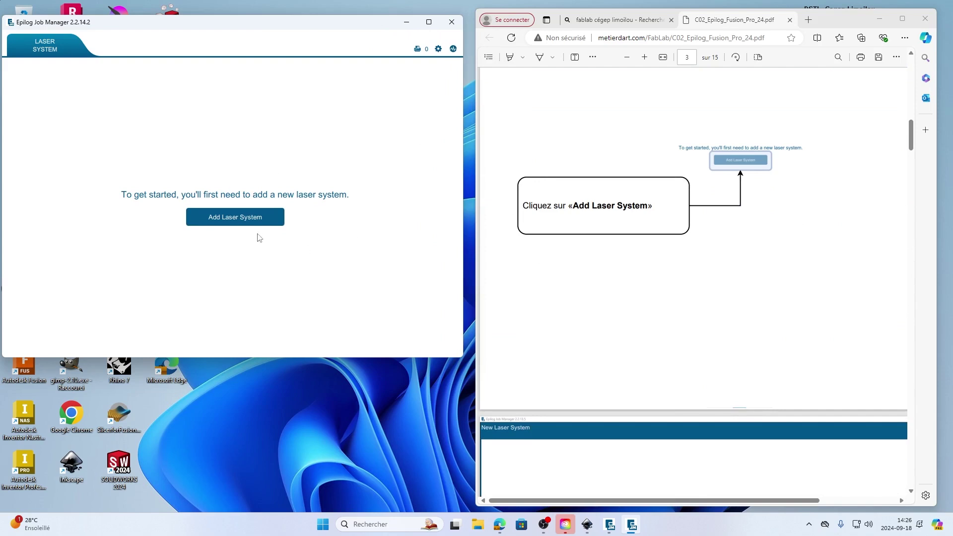
pyautogui.click(240, 217)
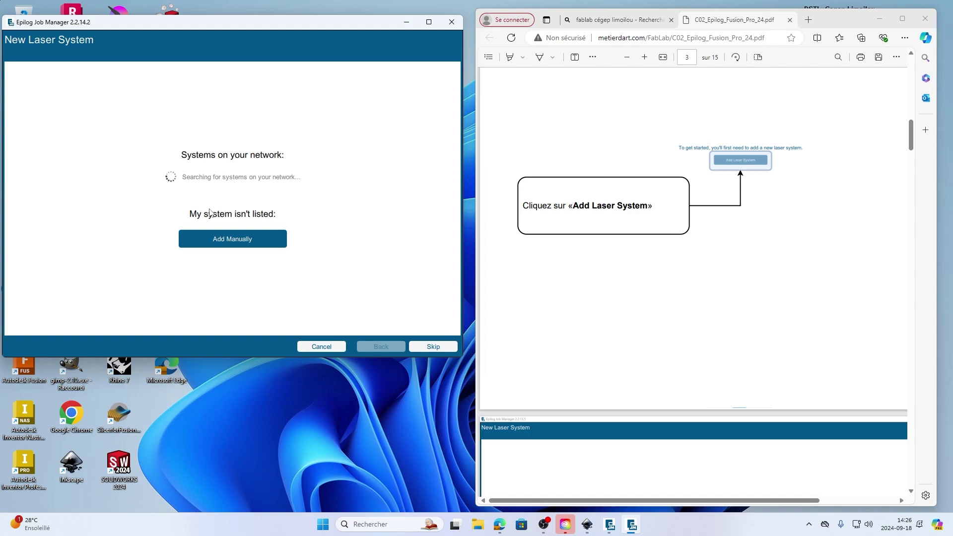
pyautogui.scroll(-5, 675, 202)
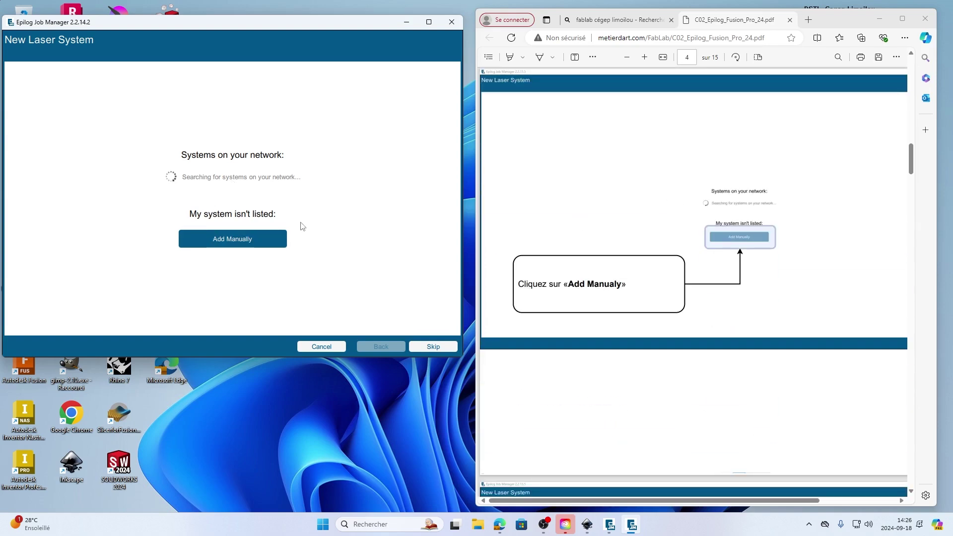
pyautogui.click(237, 246)
pyautogui.scroll(-6, 624, 217)
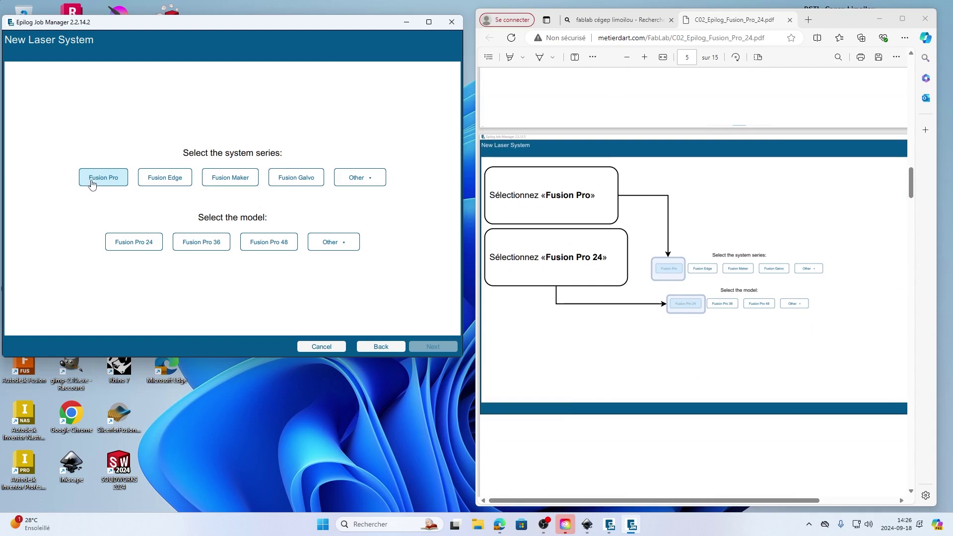
pyautogui.click(134, 245)
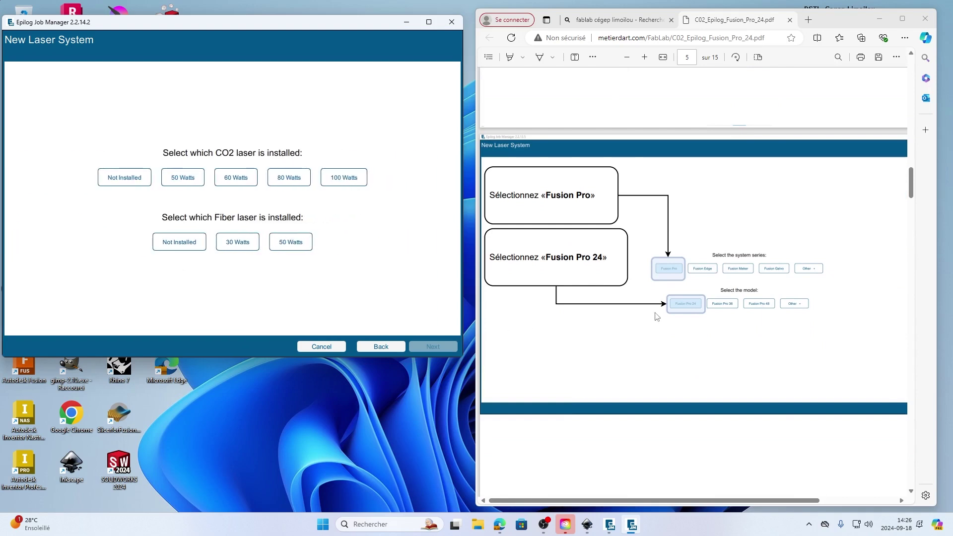
# Specify the first laser system's sources as a 60 Watts CO2 laser and a Fiber laser that is Not Installed.
pyautogui.scroll(-5, 673, 307)
pyautogui.scroll(-2, 673, 306)
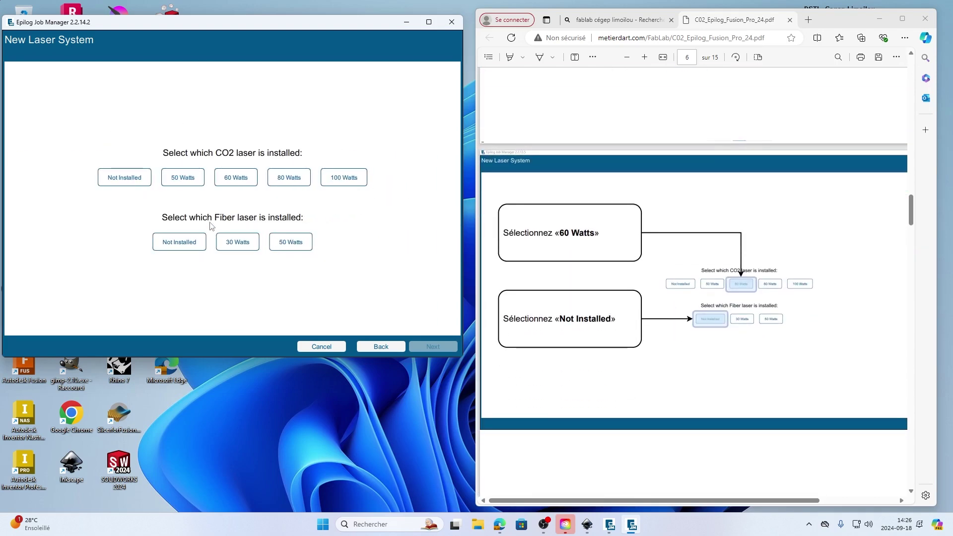
pyautogui.click(240, 181)
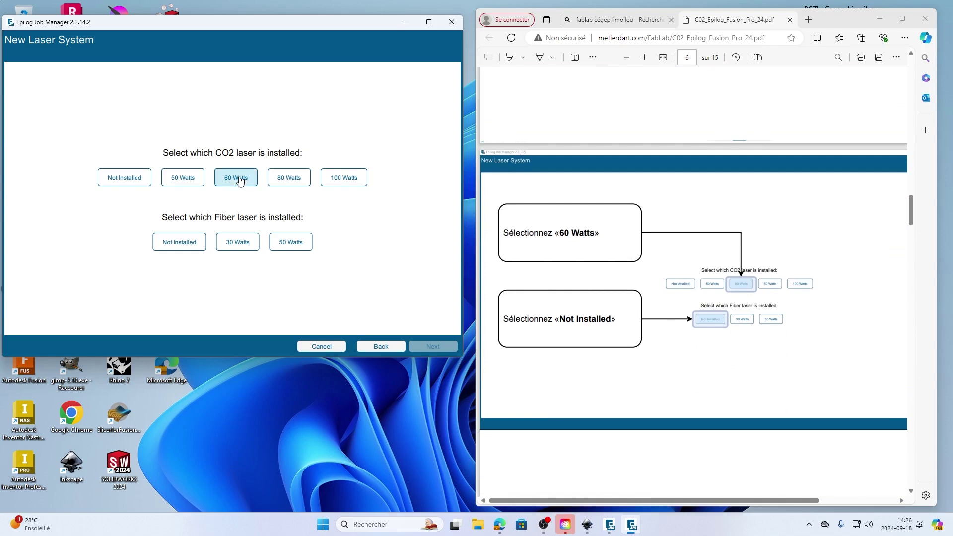
pyautogui.click(179, 243)
# Set the first laser system's IP address to 10.10.4.24, copied from the connection guide.
pyautogui.scroll(-3, 749, 319)
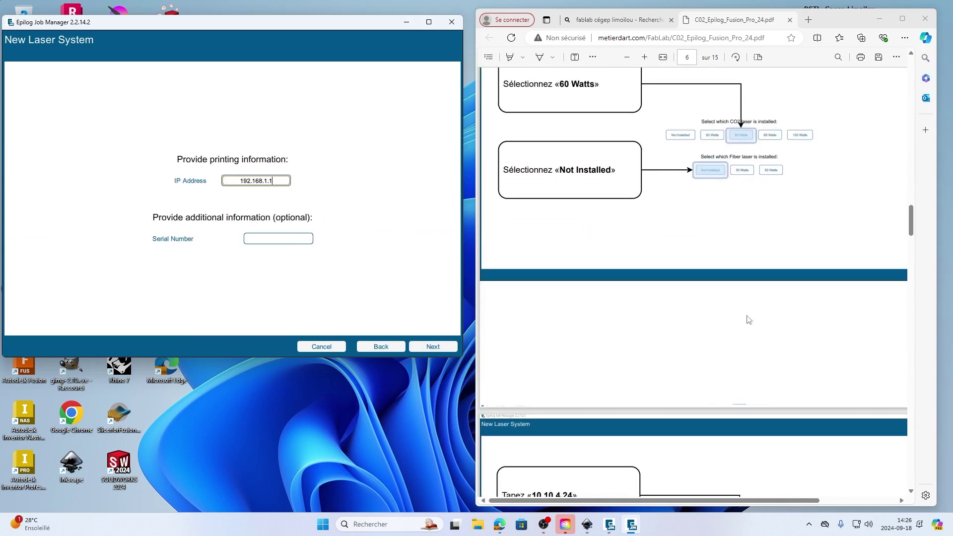
pyautogui.scroll(-5, 749, 319)
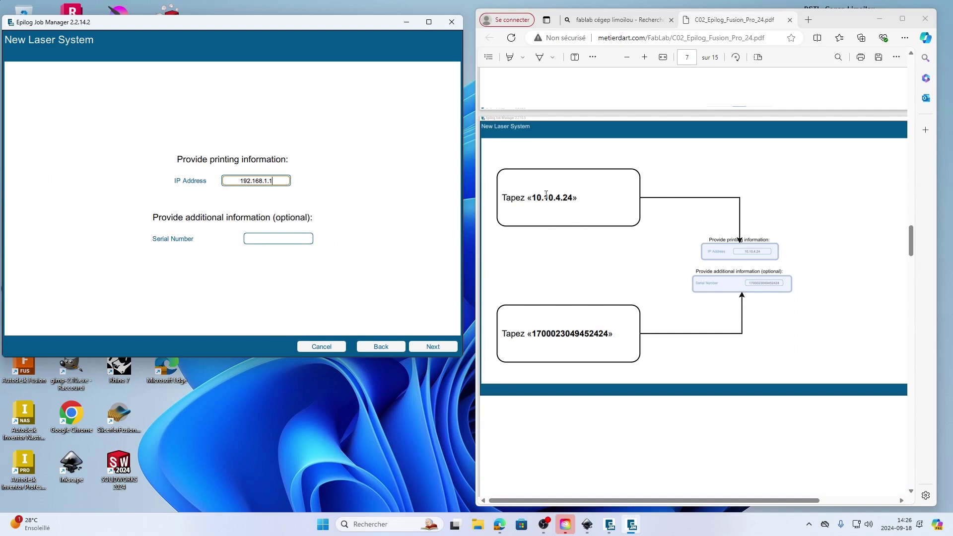
pyautogui.moveTo(534, 198); pyautogui.dragTo(574, 198)
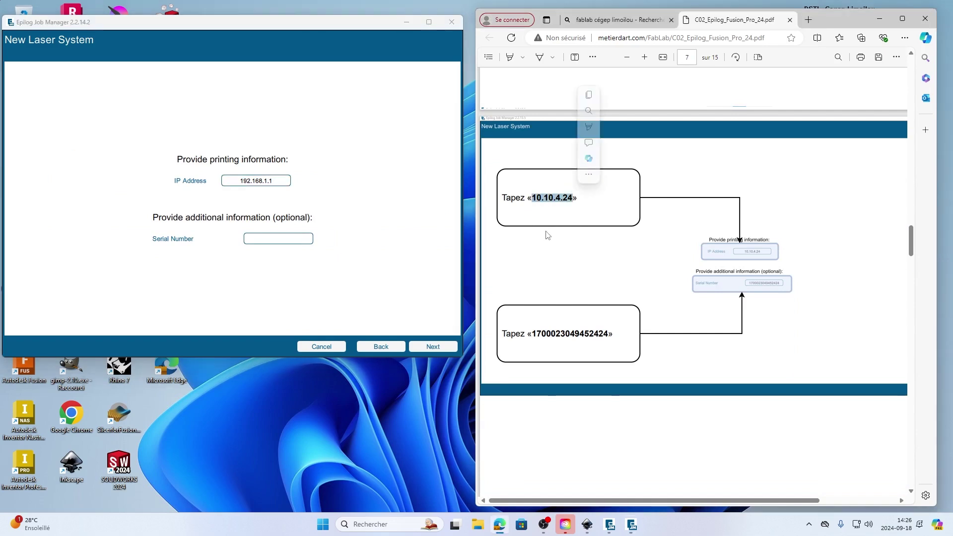
pyautogui.hotkey('ctrl', 'c')
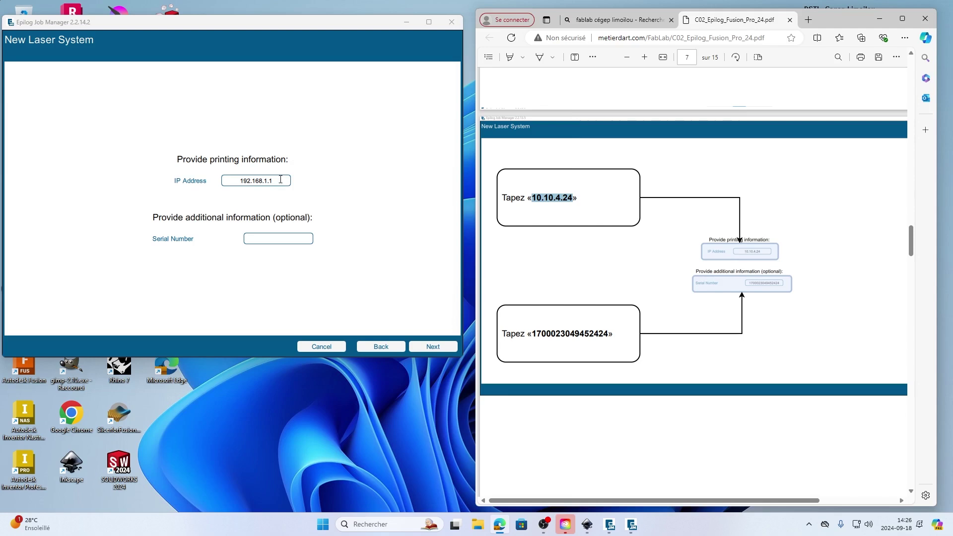
pyautogui.moveTo(281, 179); pyautogui.dragTo(210, 182)
pyautogui.hotkey('ctrl', 'v')
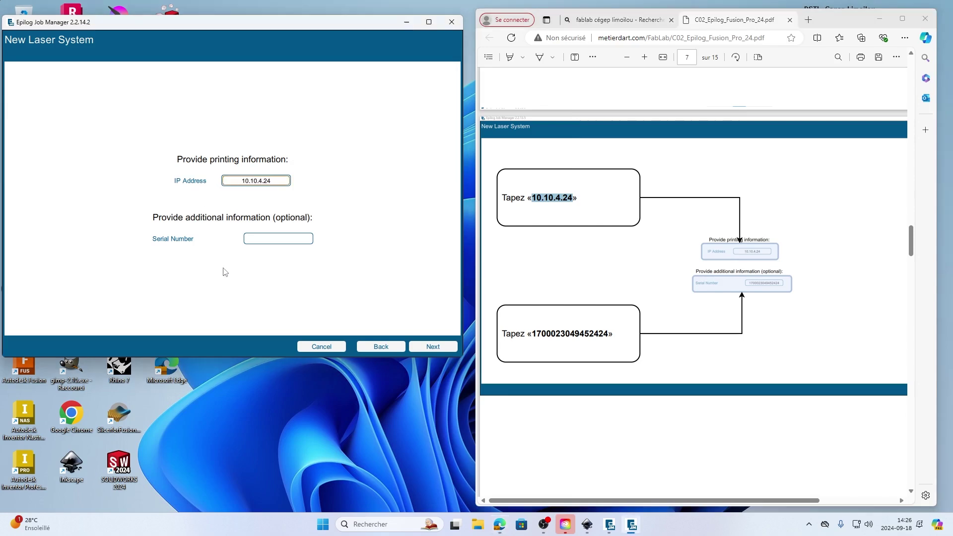
# Copy the first machine's serial number from the guide into the Serial Number field and continue to the naming page.
pyautogui.click(260, 237)
pyautogui.moveTo(610, 335); pyautogui.dragTo(532, 333)
pyautogui.hotkey('ctrl', 'c')
pyautogui.click(258, 242)
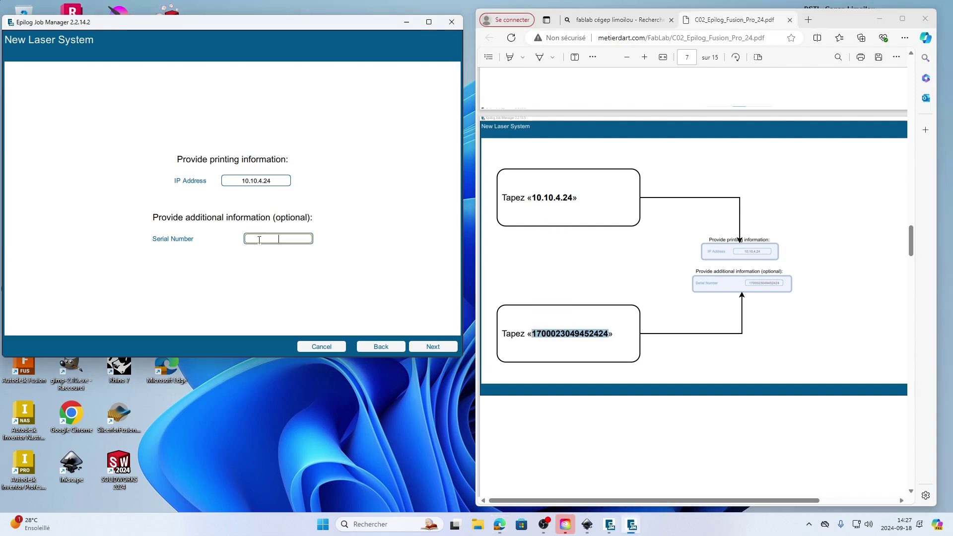
pyautogui.hotkey('ctrl', 'v')
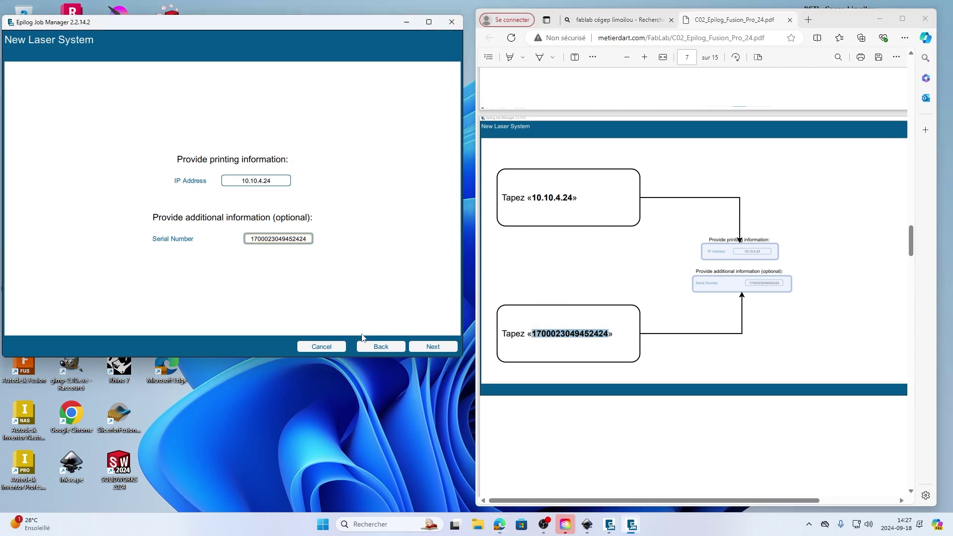
pyautogui.click(437, 347)
# Name the first laser system CO2-01 and finish its setup.
pyautogui.scroll(-1, 660, 272)
pyautogui.scroll(-8, 660, 272)
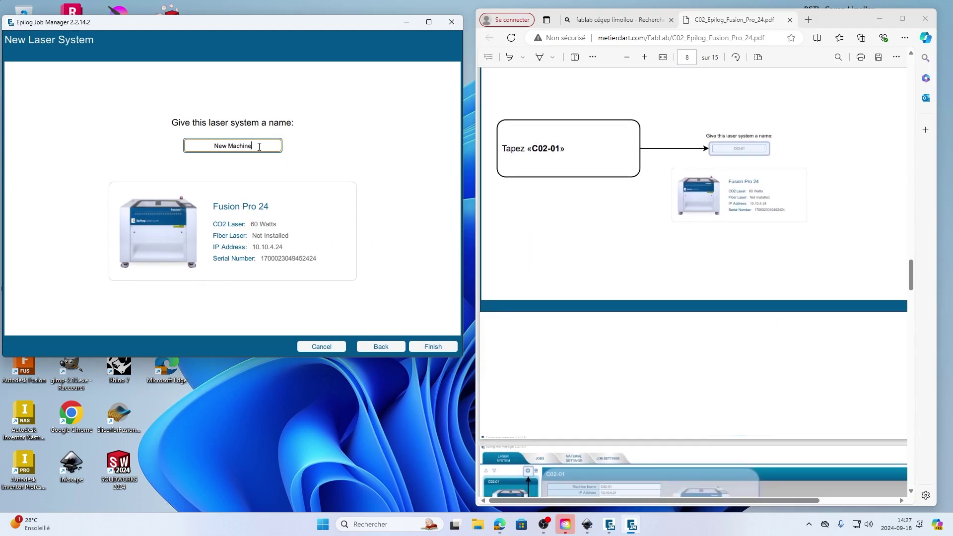
pyautogui.moveTo(259, 147); pyautogui.dragTo(190, 144)
pyautogui.write('co2-01')
pyautogui.click(433, 347)
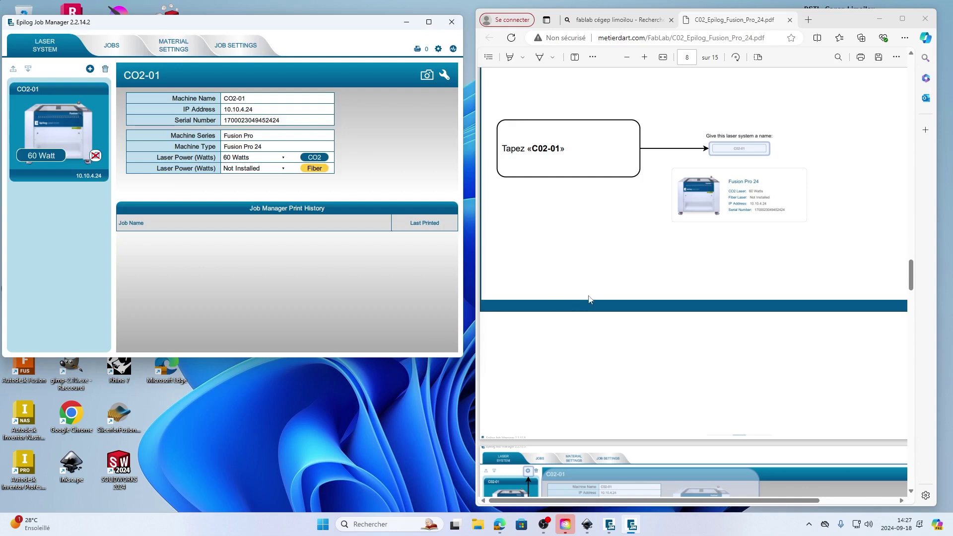
# Add a second laser system manually, following the guide, with the Fusion Pro series and the Fusion Pro 24 model.
pyautogui.scroll(-7, 598, 287)
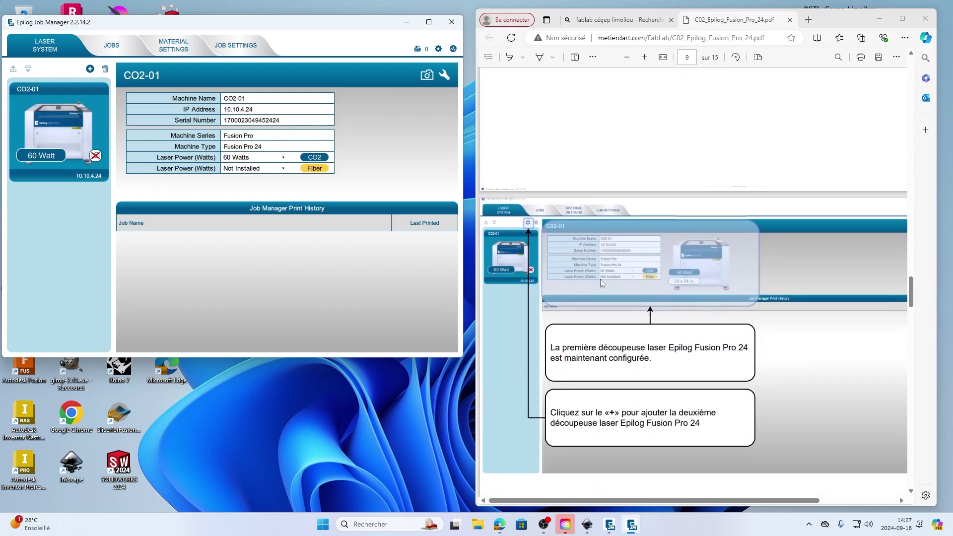
pyautogui.scroll(-1, 602, 283)
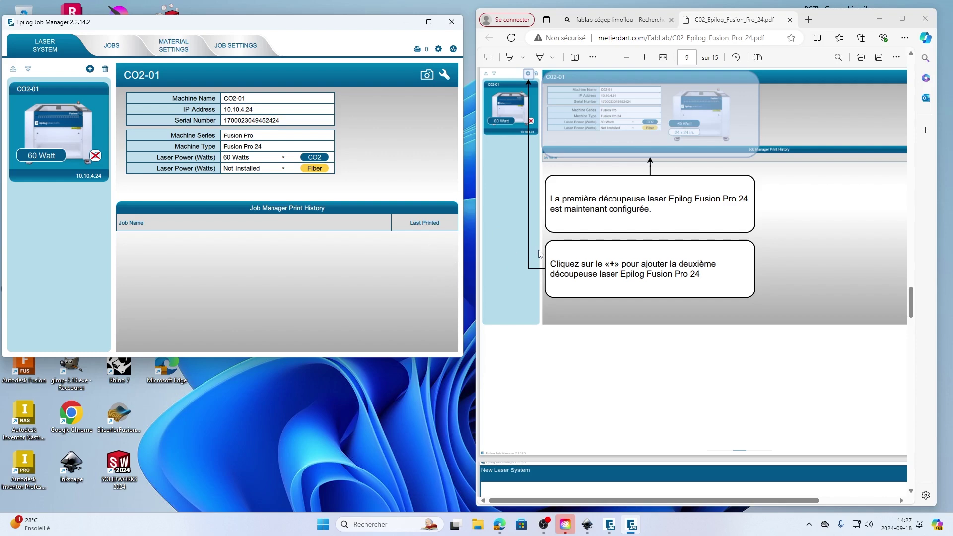
pyautogui.click(90, 72)
pyautogui.scroll(-3, 635, 174)
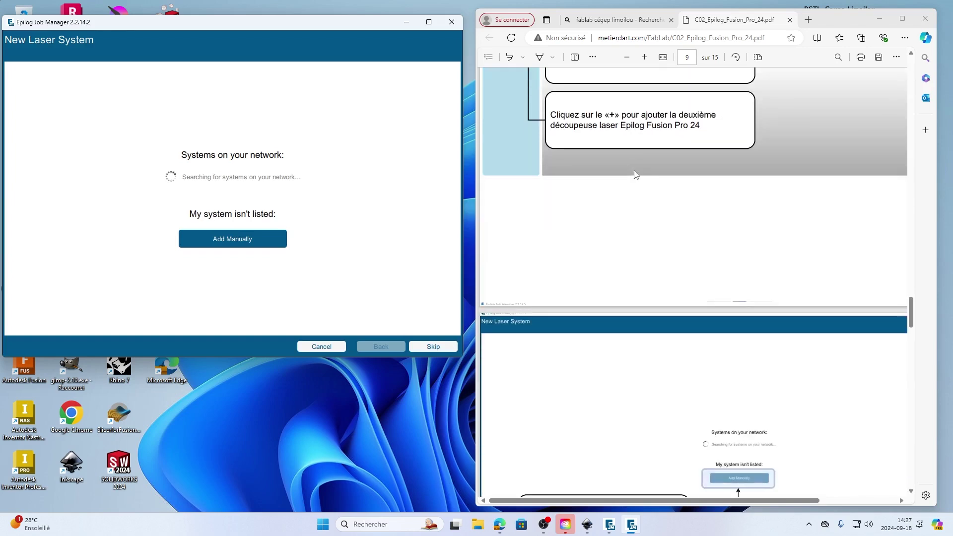
pyautogui.scroll(-5, 633, 171)
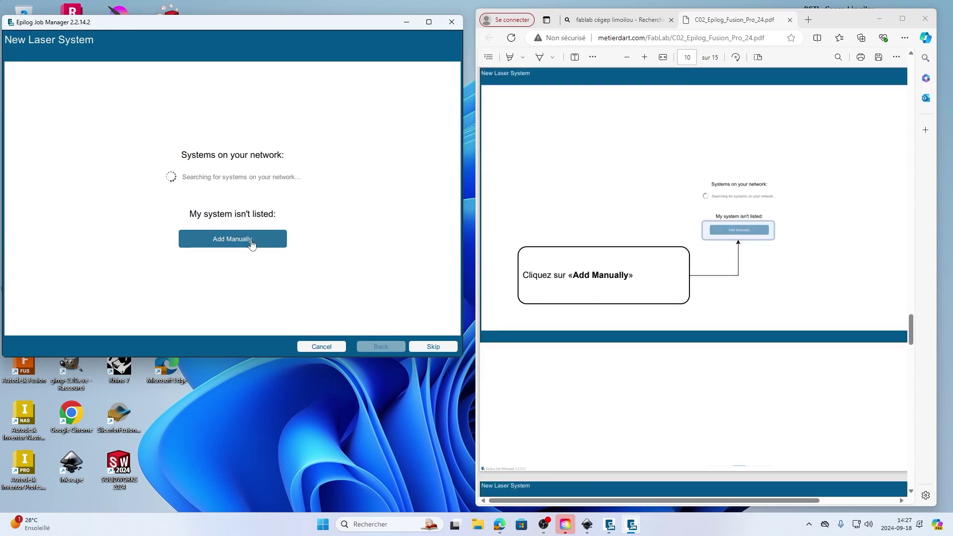
pyautogui.click(251, 243)
pyautogui.scroll(-8, 624, 307)
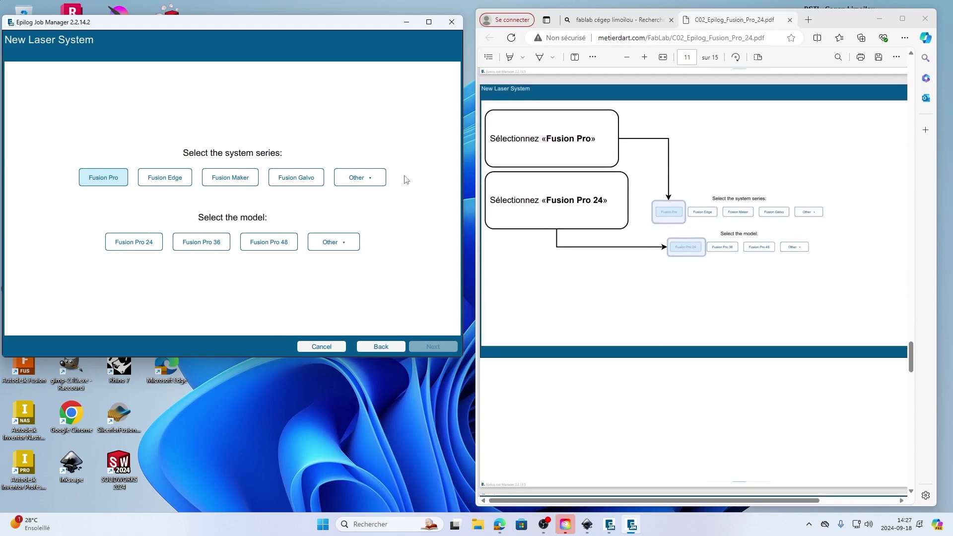
pyautogui.click(138, 247)
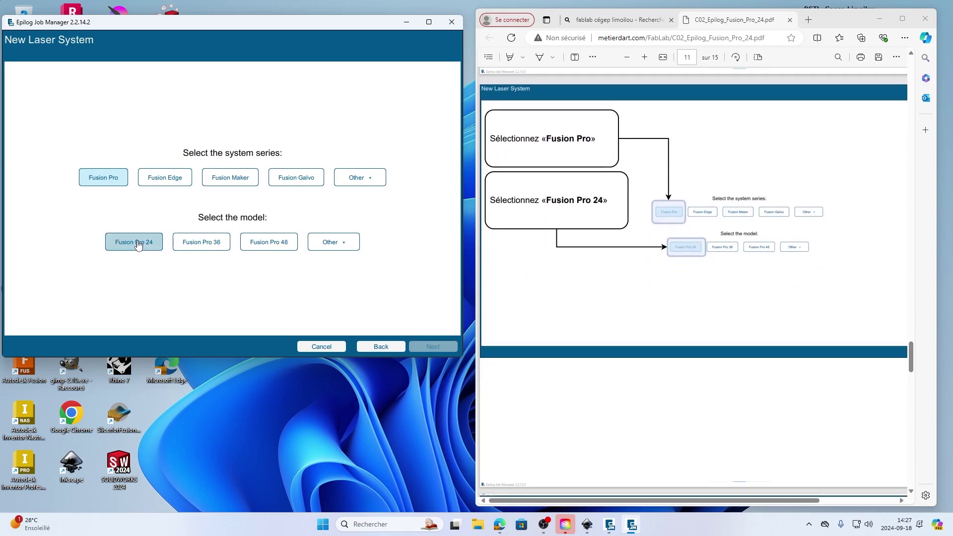
# Specify the second laser system's sources as a 60 Watts CO2 laser and a 30 Watts Fiber laser.
pyautogui.scroll(-5, 618, 224)
pyautogui.scroll(-3, 619, 223)
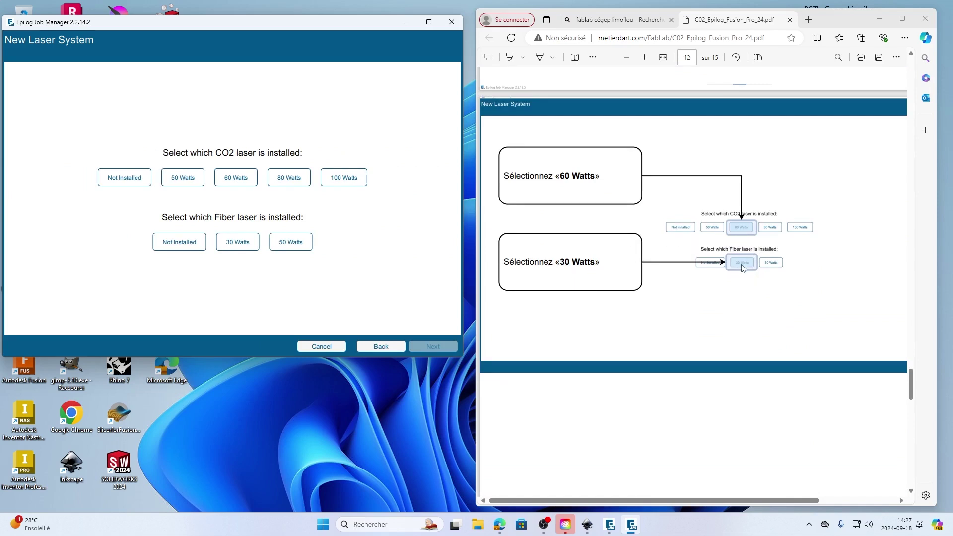
pyautogui.click(238, 179)
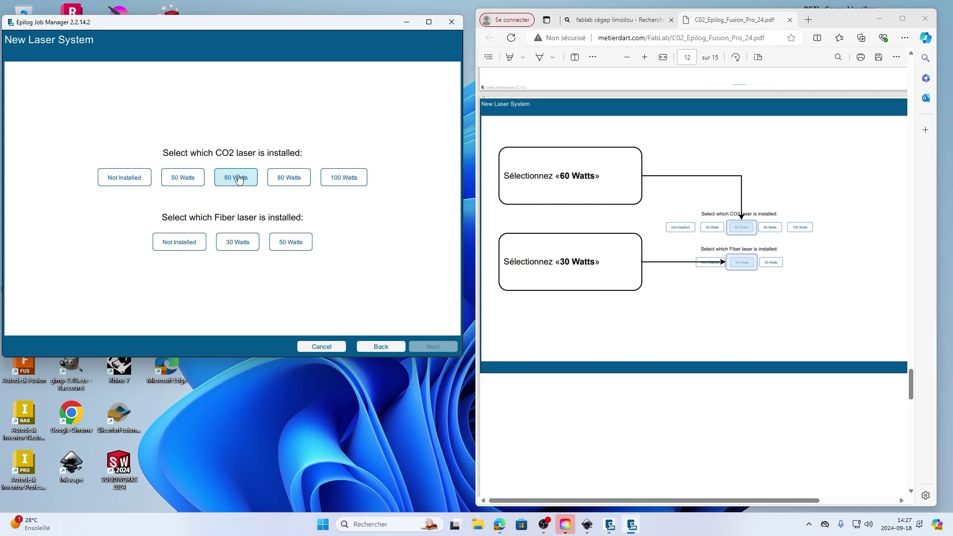
pyautogui.click(239, 247)
# Set the second laser system's IP address to 10.10.4.25, copied from the connection guide.
pyautogui.scroll(-5, 720, 266)
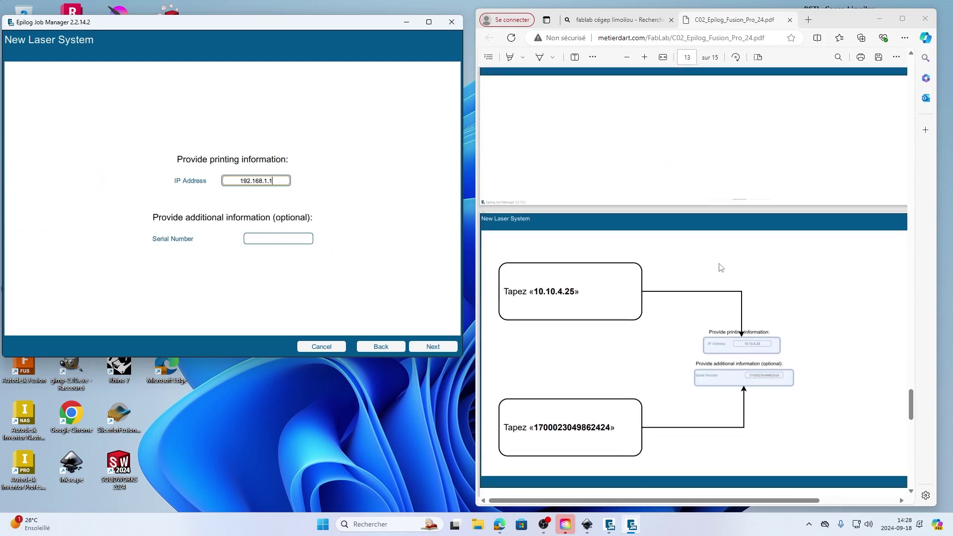
pyautogui.scroll(-2, 721, 267)
pyautogui.moveTo(580, 192)
pyautogui.mouseDown()
pyautogui.moveTo(537, 192)
pyautogui.moveTo(576, 194)
pyautogui.mouseUp()
pyautogui.hotkey('ctrl', 'c')
pyautogui.click(539, 193)
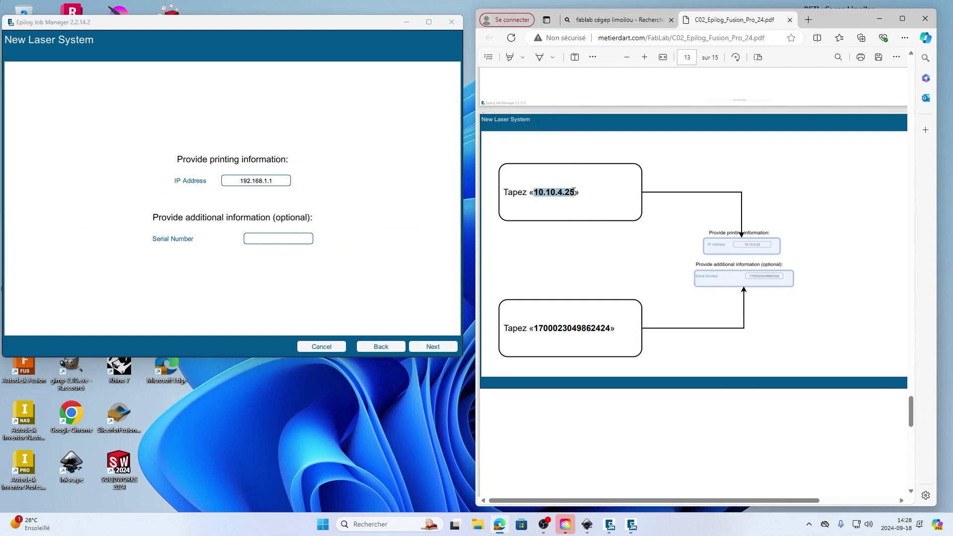
pyautogui.click(284, 177)
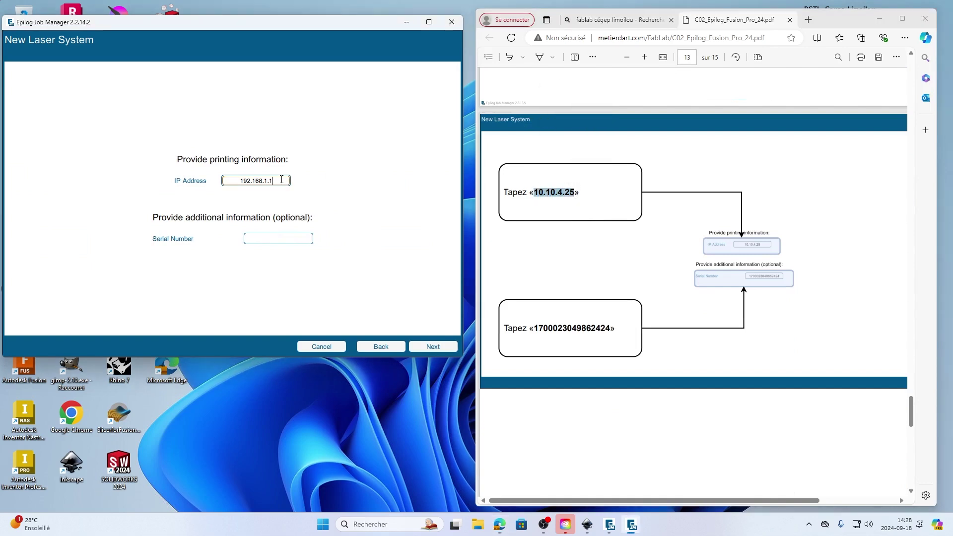
pyautogui.moveTo(284, 179); pyautogui.dragTo(228, 181)
pyautogui.hotkey('ctrl', 'v')
# Copy the second machine's serial number from the guide into the Serial Number field and continue to the naming page.
pyautogui.click(558, 323)
pyautogui.moveTo(610, 329); pyautogui.dragTo(531, 324)
pyautogui.hotkey('ctrl', 'c')
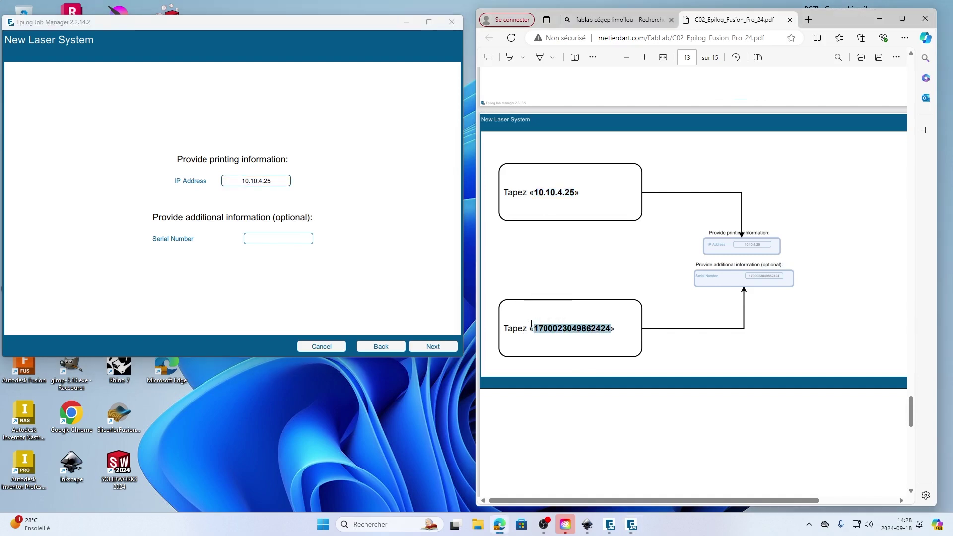
pyautogui.click(272, 239)
pyautogui.hotkey('ctrl', 'v')
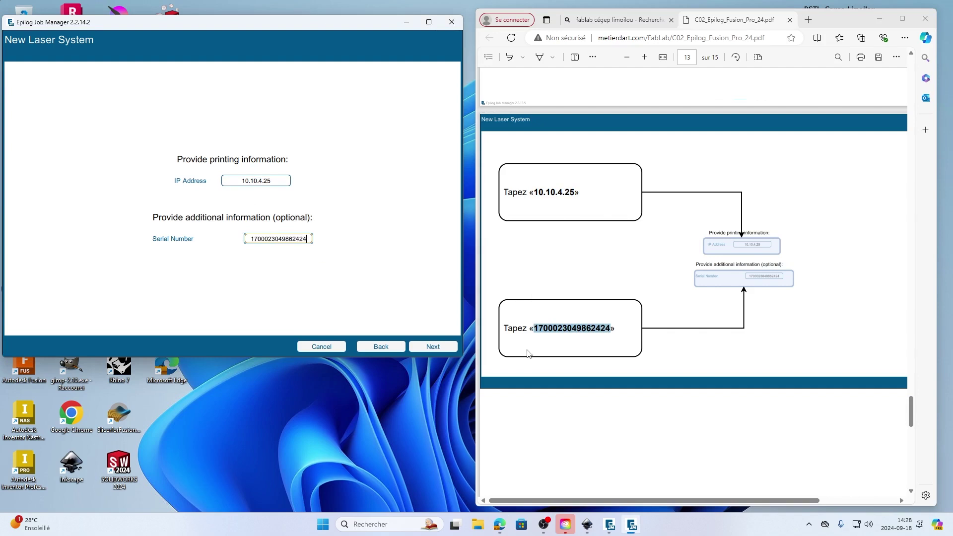
pyautogui.click(595, 414)
pyautogui.scroll(-3, 610, 412)
pyautogui.scroll(-5, 609, 412)
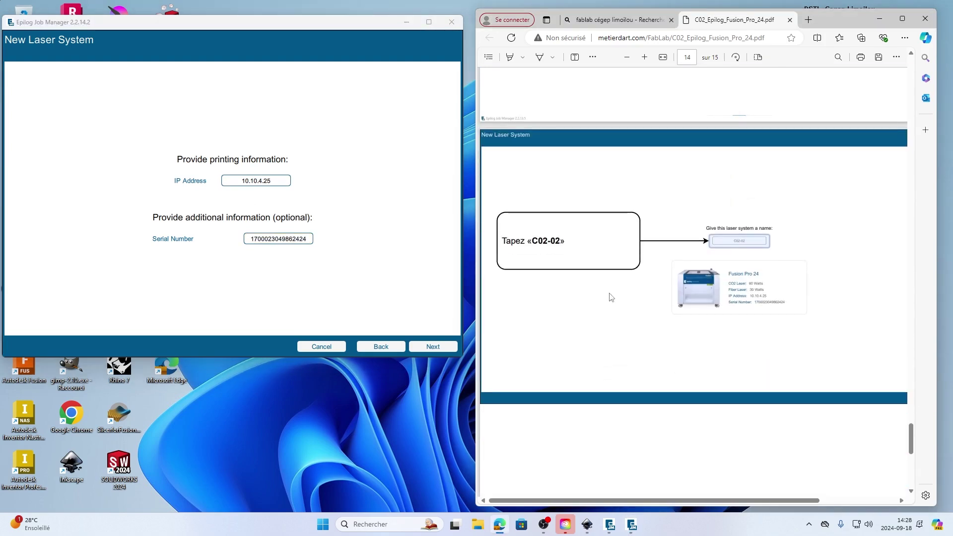
pyautogui.click(436, 347)
# Name the second laser system C02-02, copied from the guide, and finish its setup.
pyautogui.moveTo(561, 240); pyautogui.dragTo(530, 238)
pyautogui.hotkey('ctrl', 'c')
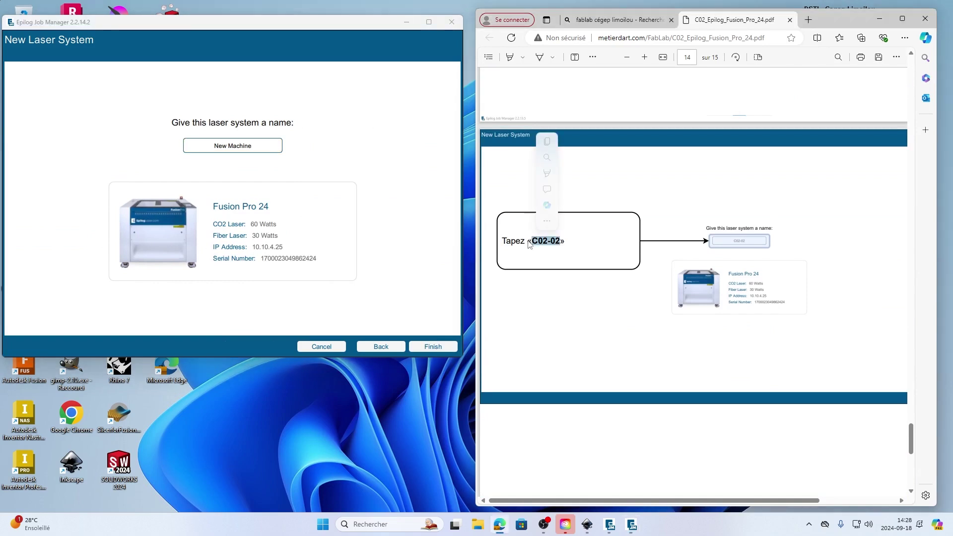
pyautogui.click(252, 145)
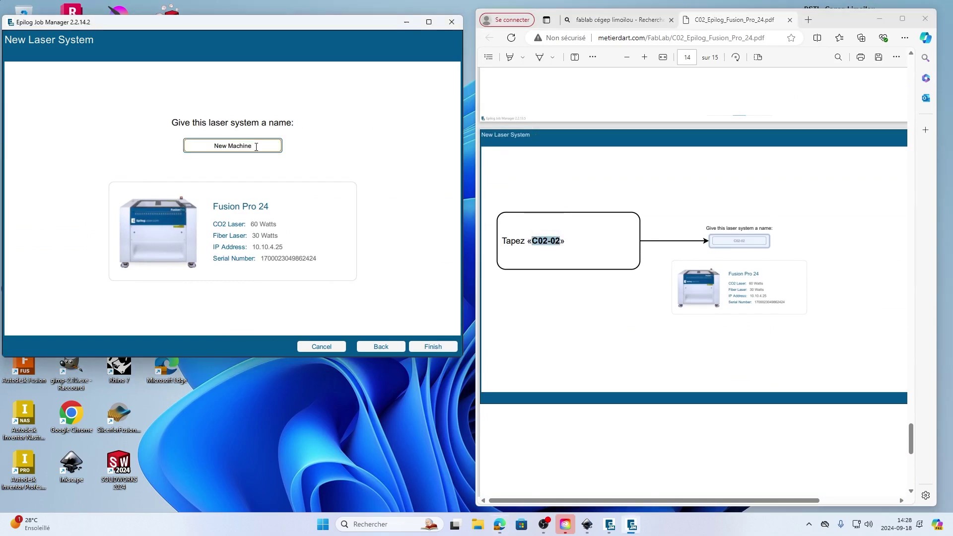
pyautogui.moveTo(257, 147); pyautogui.dragTo(184, 150)
pyautogui.hotkey('ctrl', 'v')
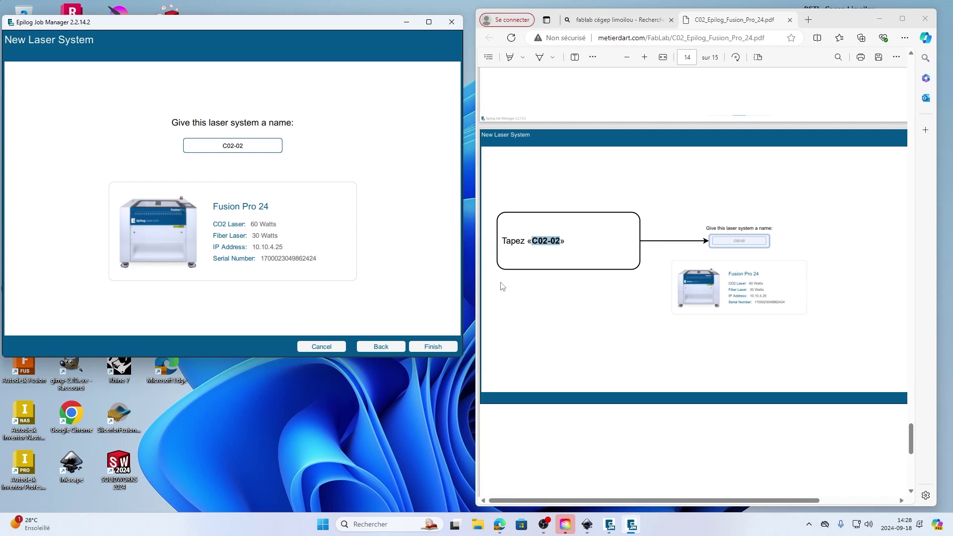
pyautogui.click(432, 347)
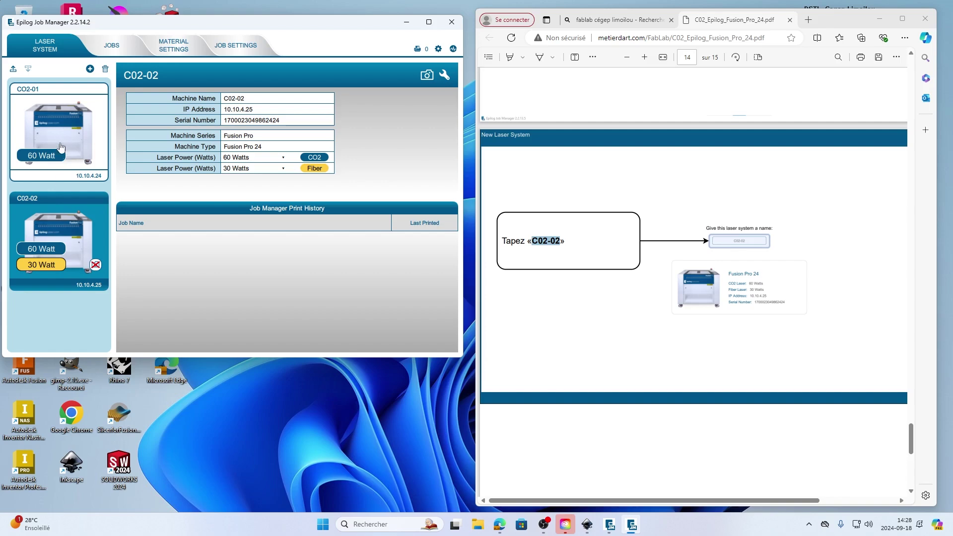
# Close the connection guide, switch to Inkscape and delete the yellow construction shapes and the upper plywood layouts lying outside the page.
pyautogui.click(925, 18)
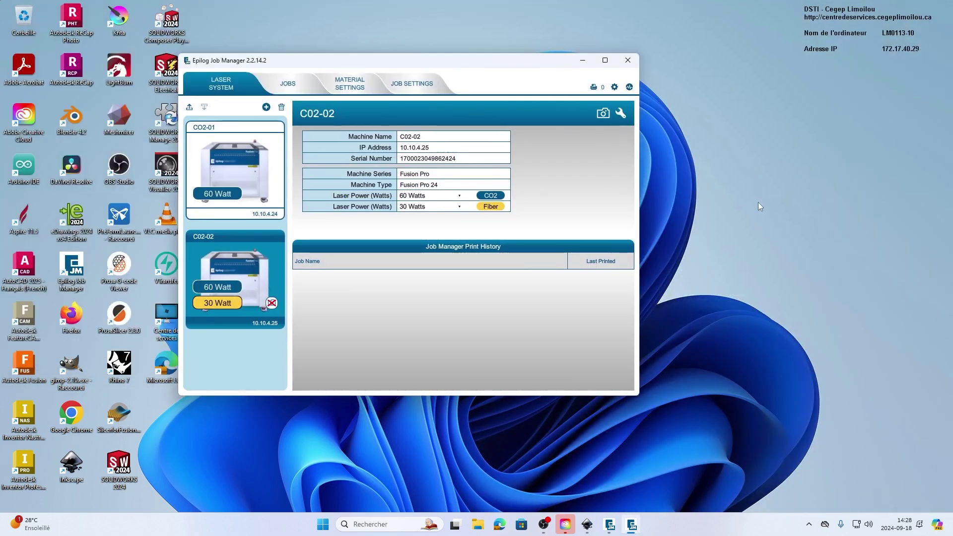
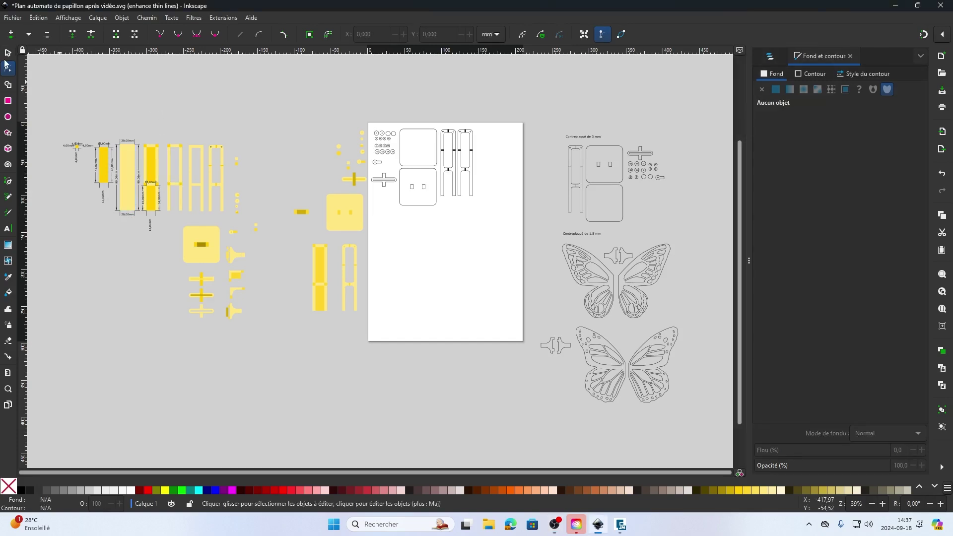
pyautogui.press('s')
pyautogui.moveTo(53, 90); pyautogui.dragTo(370, 357)
pyautogui.press('Delete')
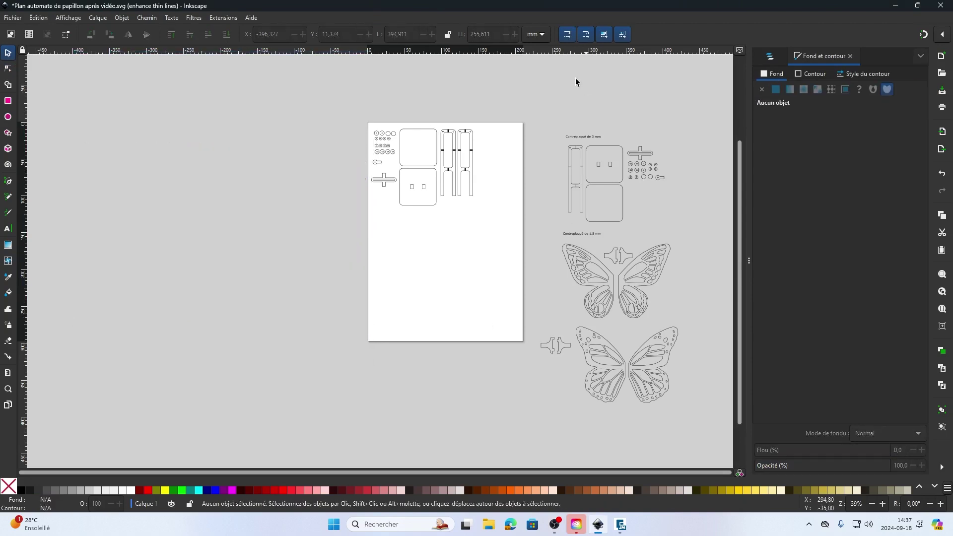
pyautogui.moveTo(552, 103); pyautogui.dragTo(676, 323)
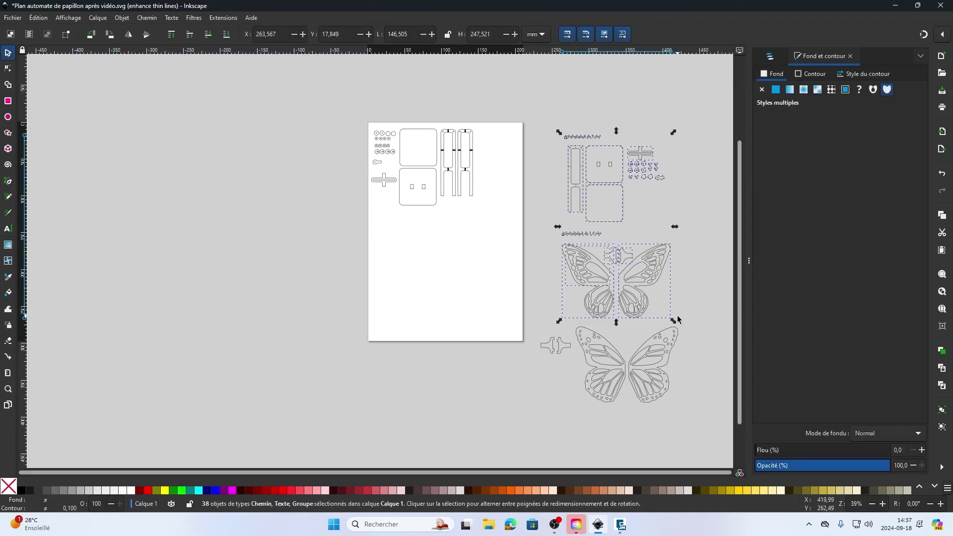
pyautogui.press('Delete')
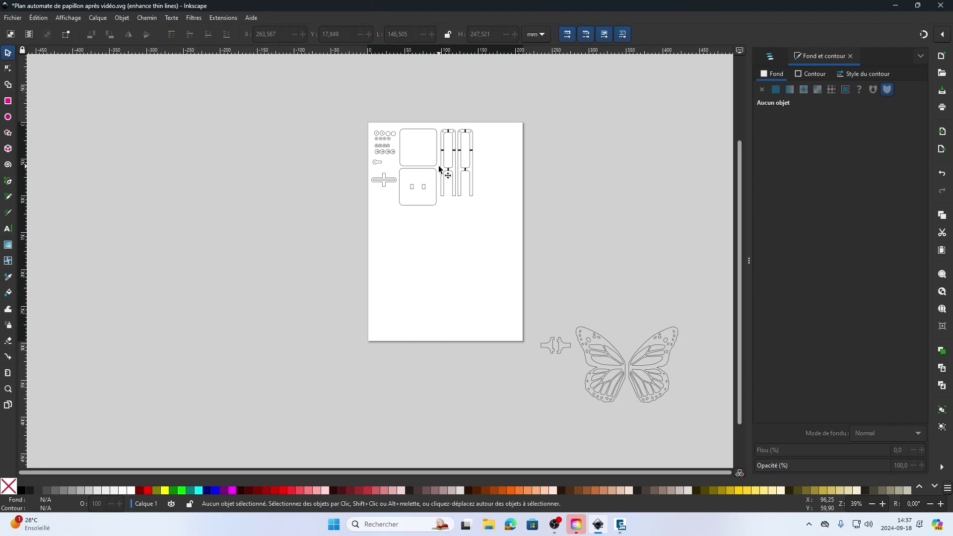
# Examine the small parts, plates and frames laid out on the page and the available path operations.
pyautogui.scroll(3, 394, 169)
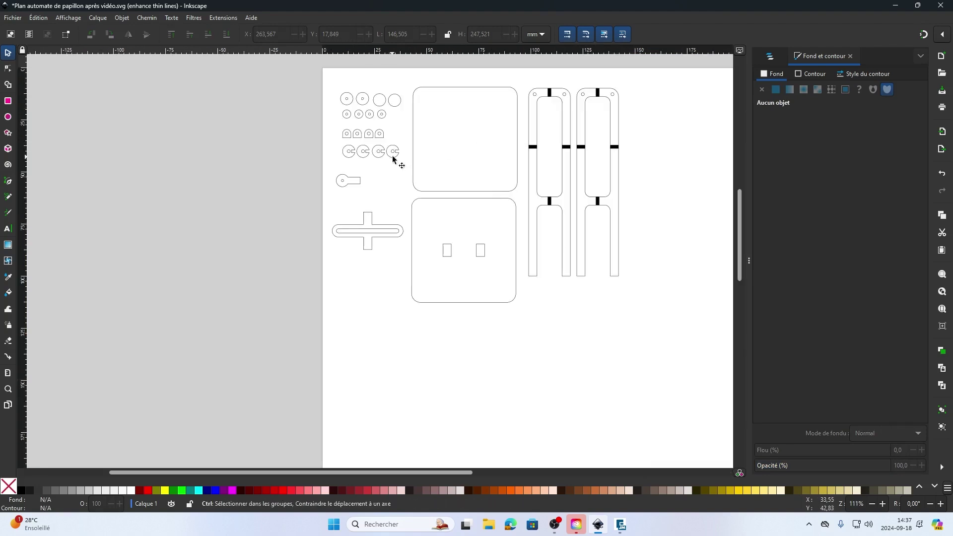
pyautogui.scroll(2, 395, 154)
pyautogui.click(147, 17)
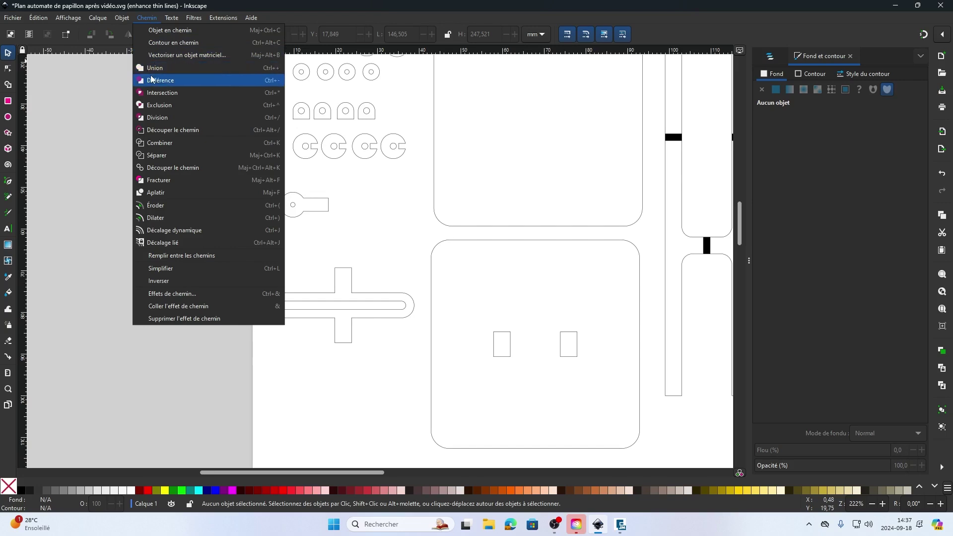
pyautogui.click(368, 193)
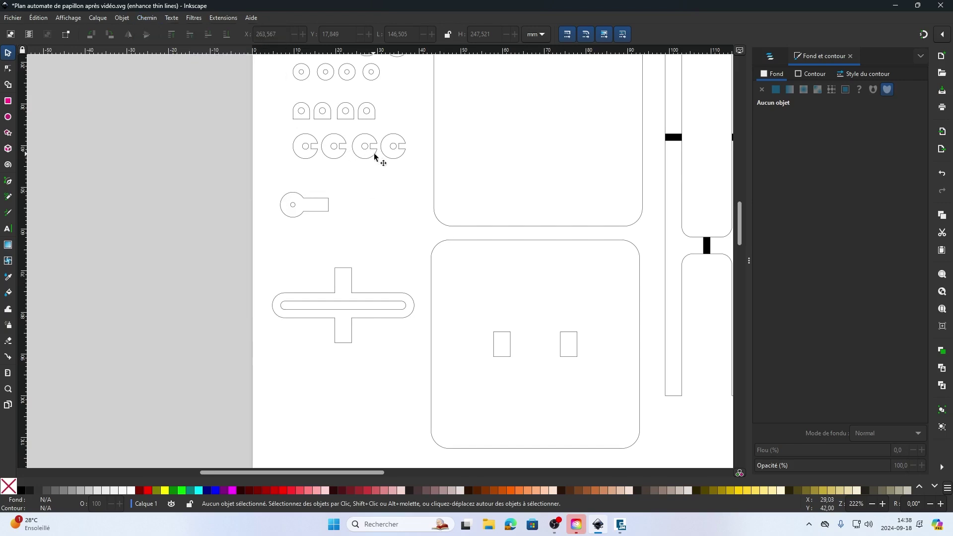
pyautogui.scroll(-3, 382, 161)
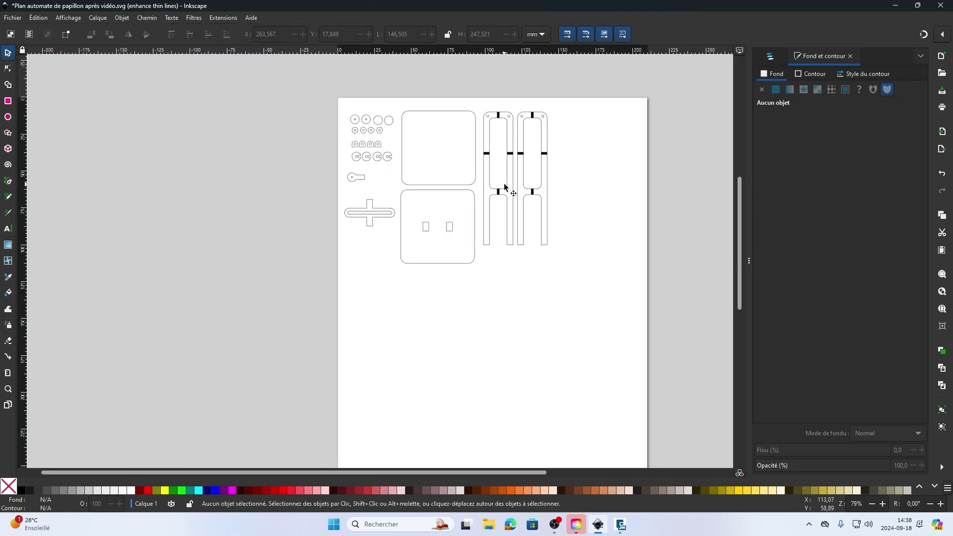
pyautogui.scroll(-2, 494, 208)
pyautogui.moveTo(507, 242); pyautogui.dragTo(452, 243)
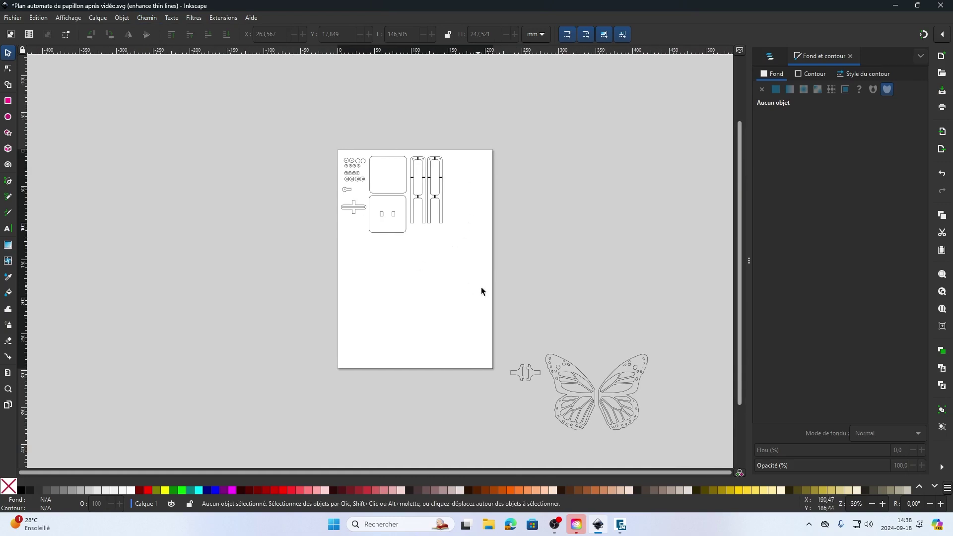
pyautogui.scroll(1, 420, 237)
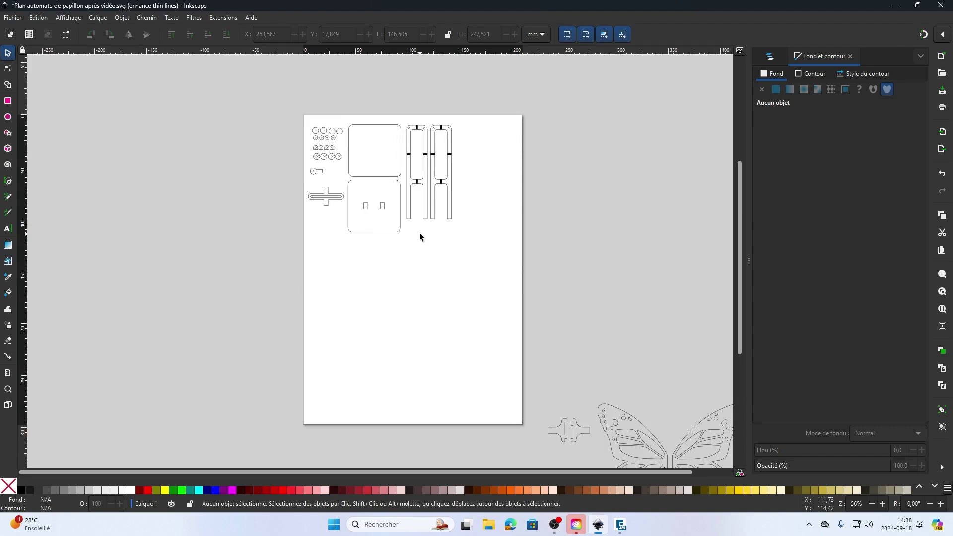
# Print the document to the Epilog Engraver printer.
pyautogui.click(12, 21)
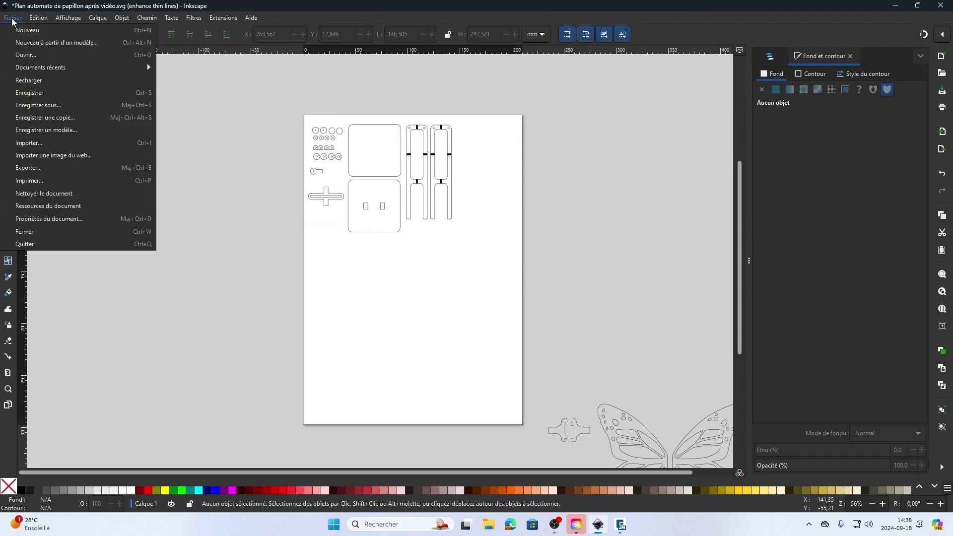
pyautogui.click(36, 181)
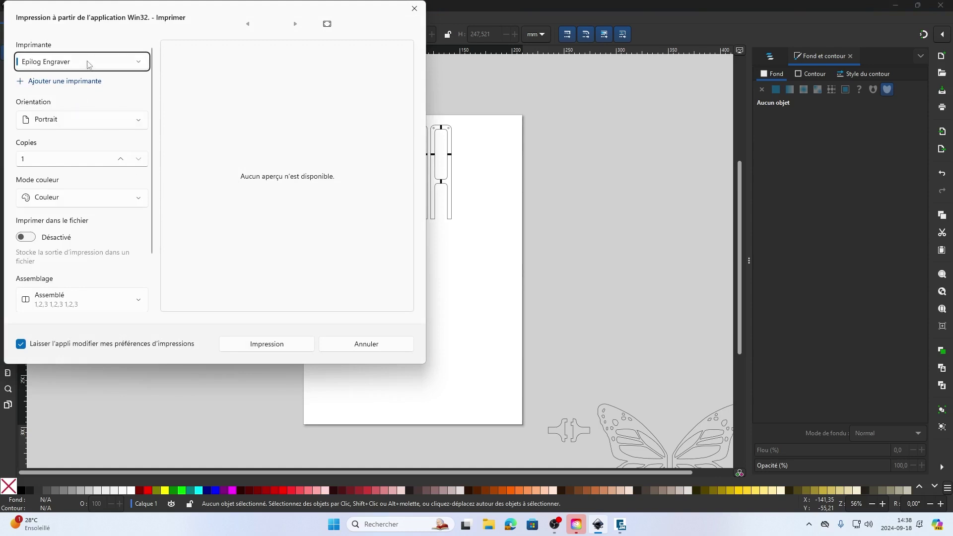
pyautogui.click(77, 68)
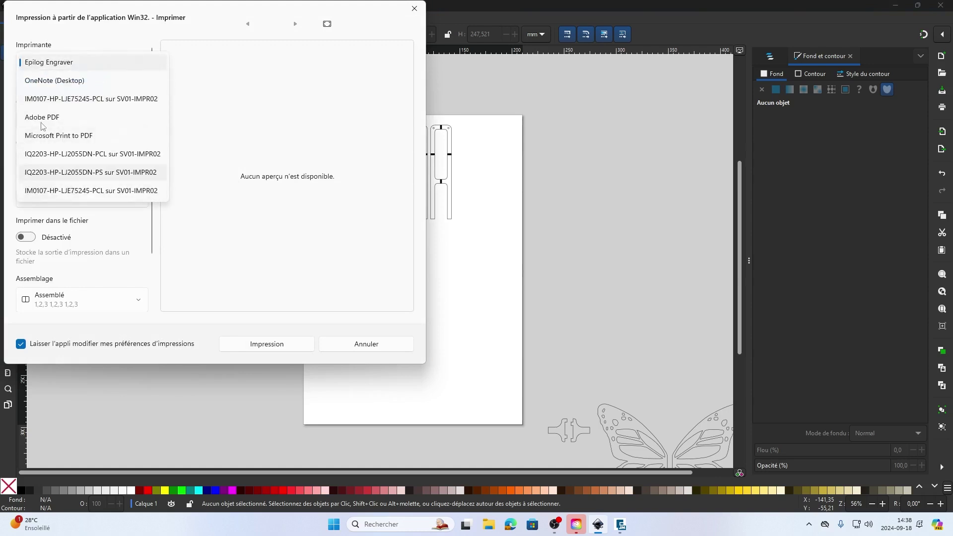
pyautogui.click(47, 64)
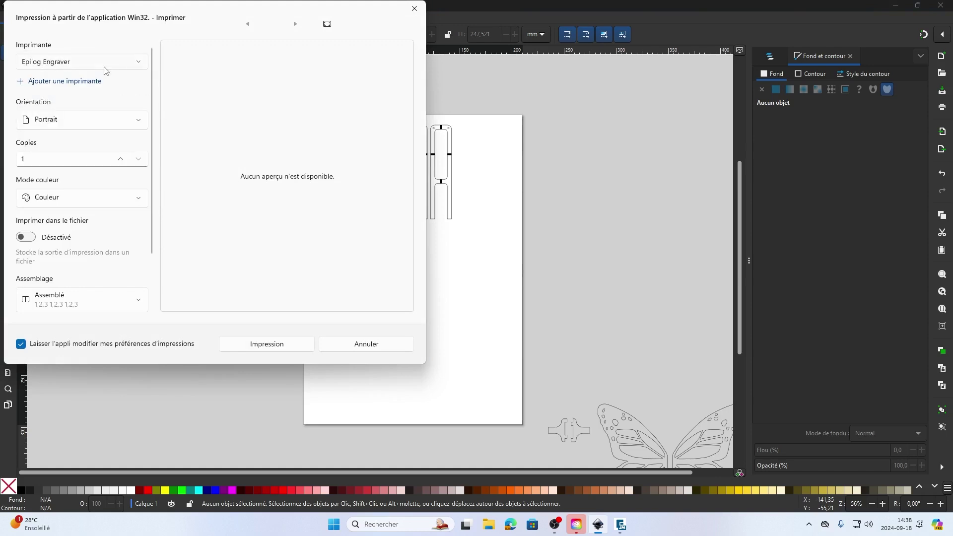
pyautogui.click(298, 349)
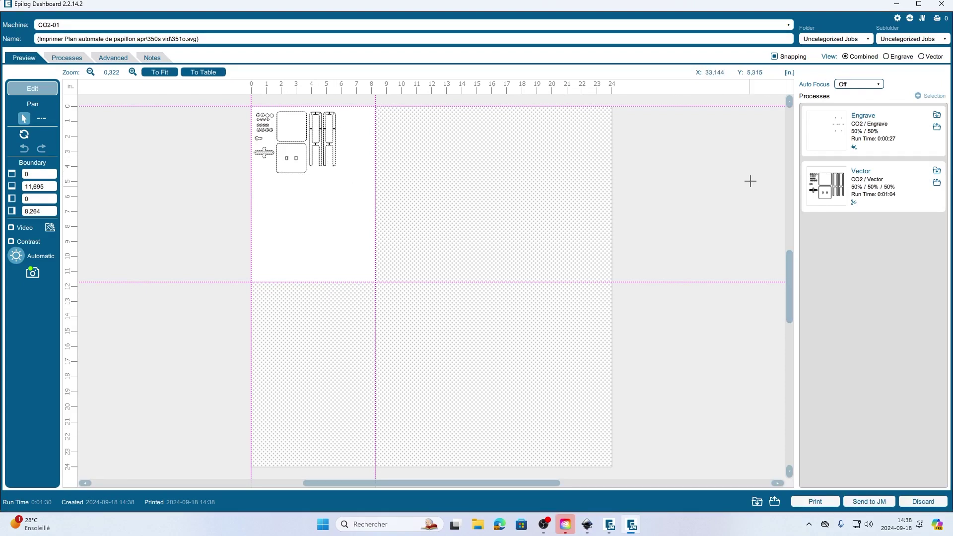
# Try machine C02-02 for the job, return to CO2-01 and load the camera image of its bed.
pyautogui.moveTo(31, 274)
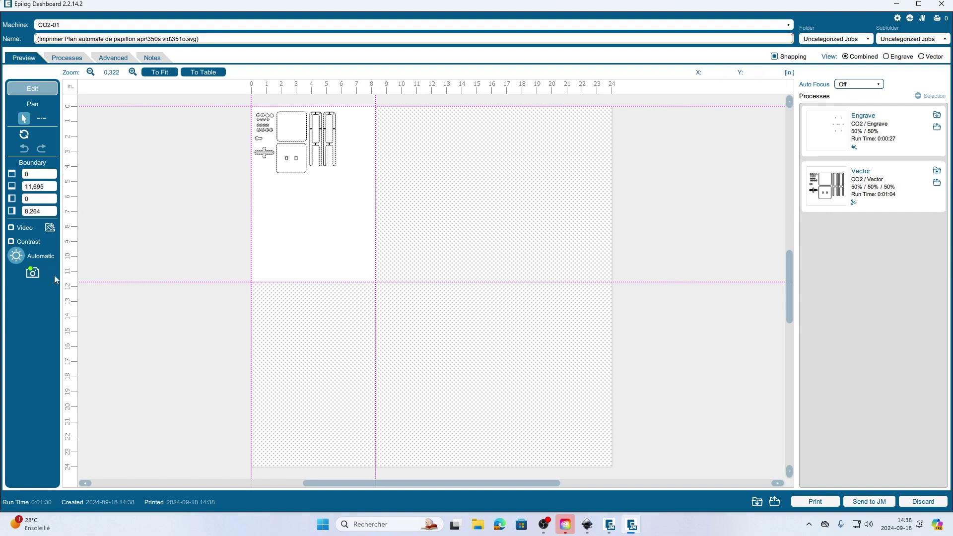
pyautogui.click(153, 26)
pyautogui.click(119, 55)
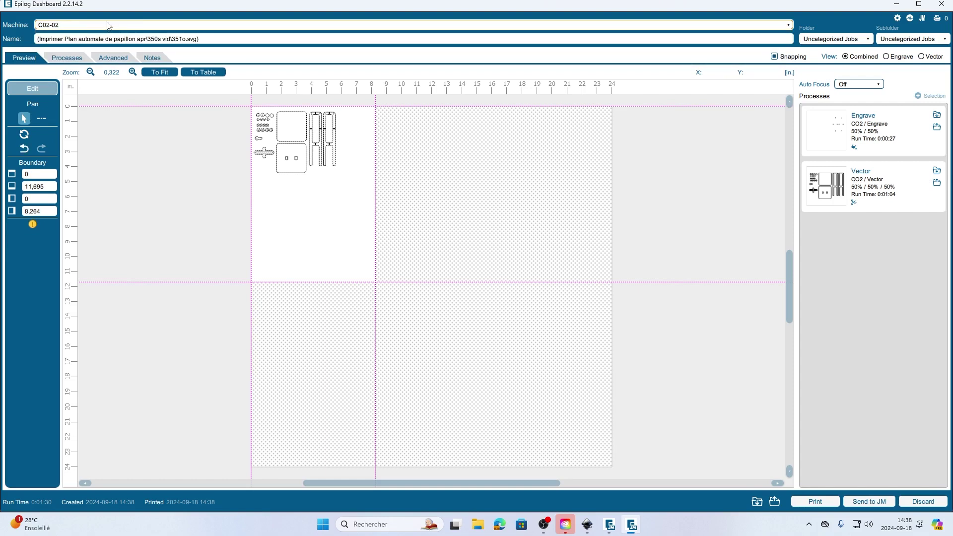
pyautogui.click(106, 27)
pyautogui.click(106, 42)
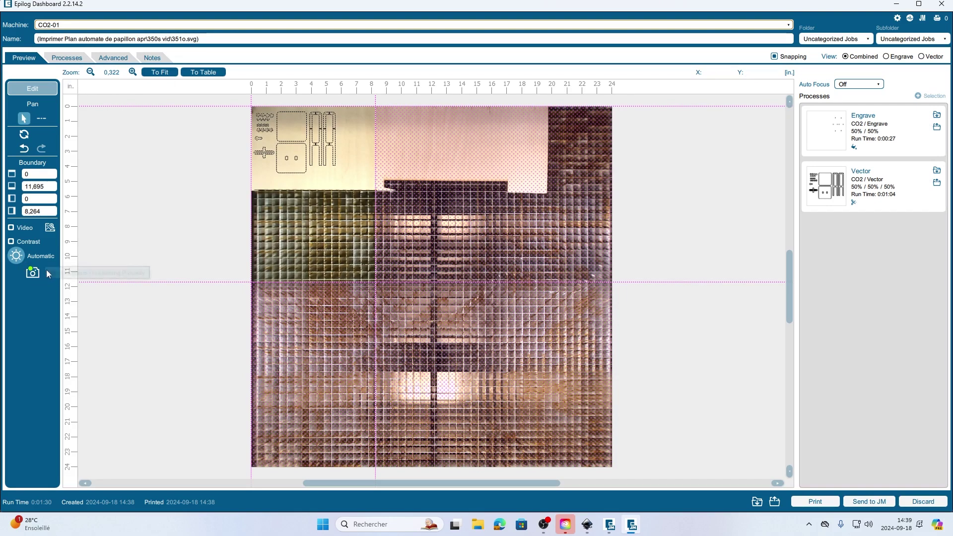
pyautogui.click(83, 24)
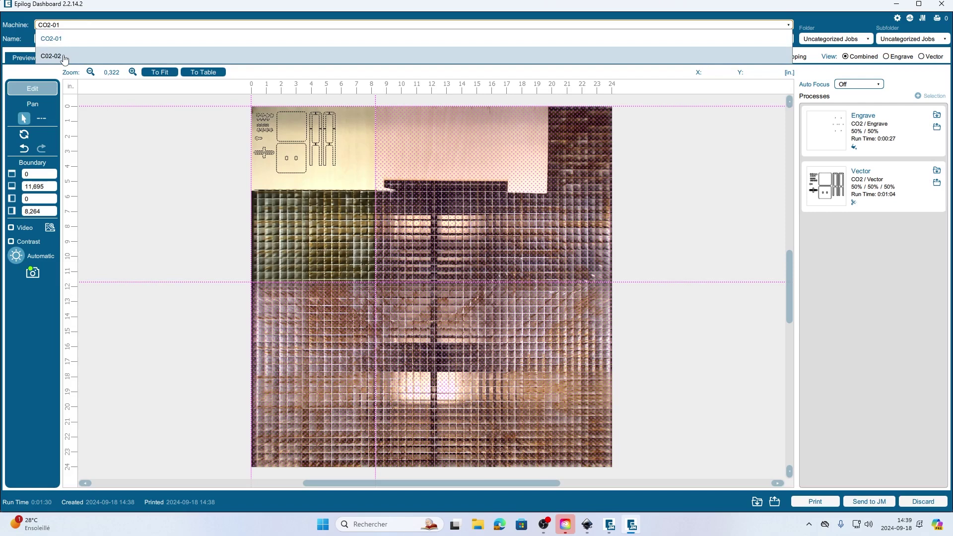
pyautogui.click(63, 38)
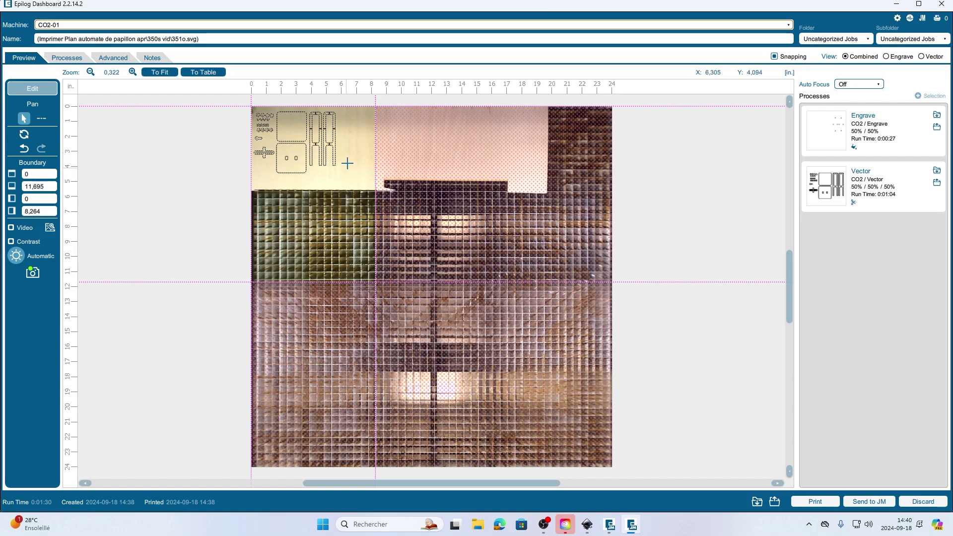
# Move the whole design into the plywood's upper-left corner, centred at about X 2.852, Y 2.136 in, and extend the boundary's right side.
pyautogui.scroll(2, 347, 163)
pyautogui.scroll(3, 352, 173)
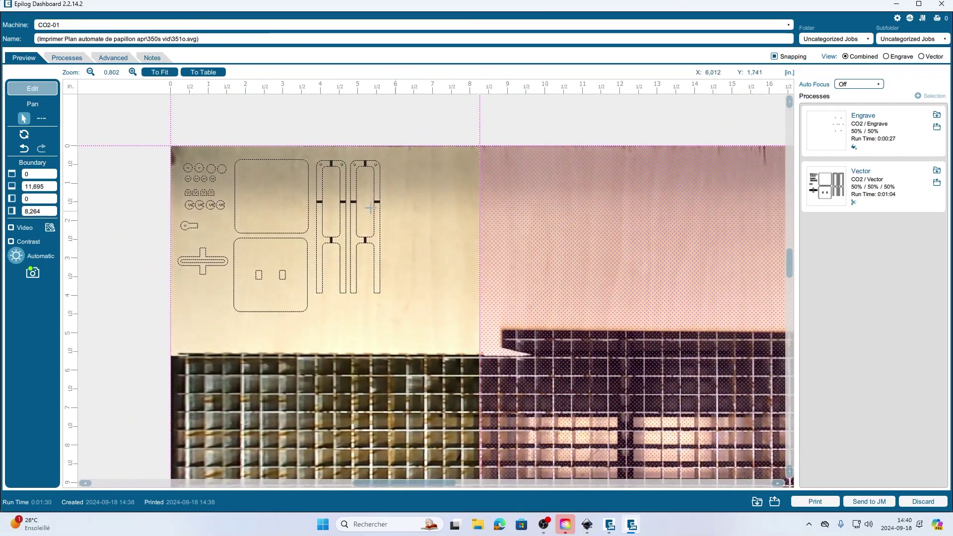
pyautogui.moveTo(265, 159)
pyautogui.mouseDown()
pyautogui.moveTo(257, 142)
pyautogui.moveTo(297, 175)
pyautogui.moveTo(323, 163)
pyautogui.moveTo(315, 193)
pyautogui.moveTo(257, 150)
pyautogui.mouseUp()
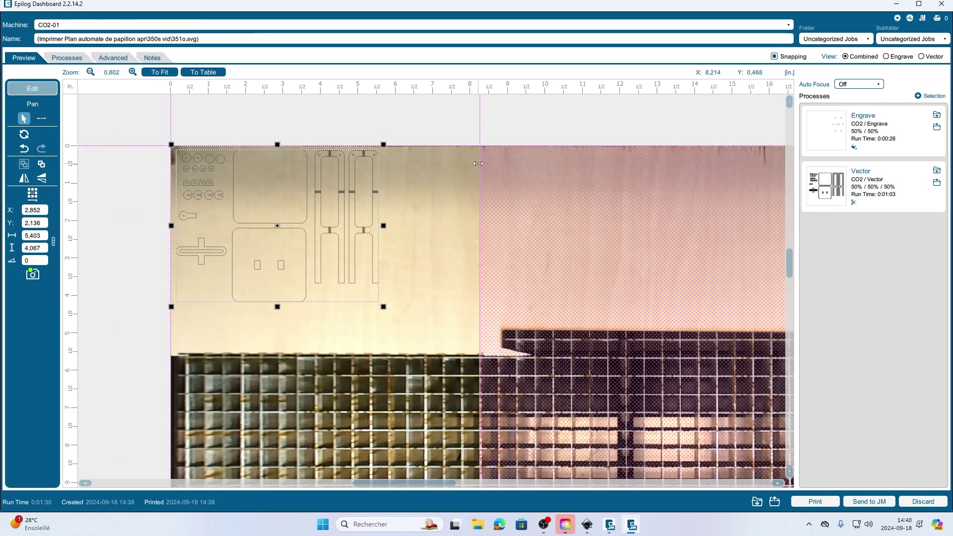
pyautogui.moveTo(479, 177); pyautogui.dragTo(500, 226)
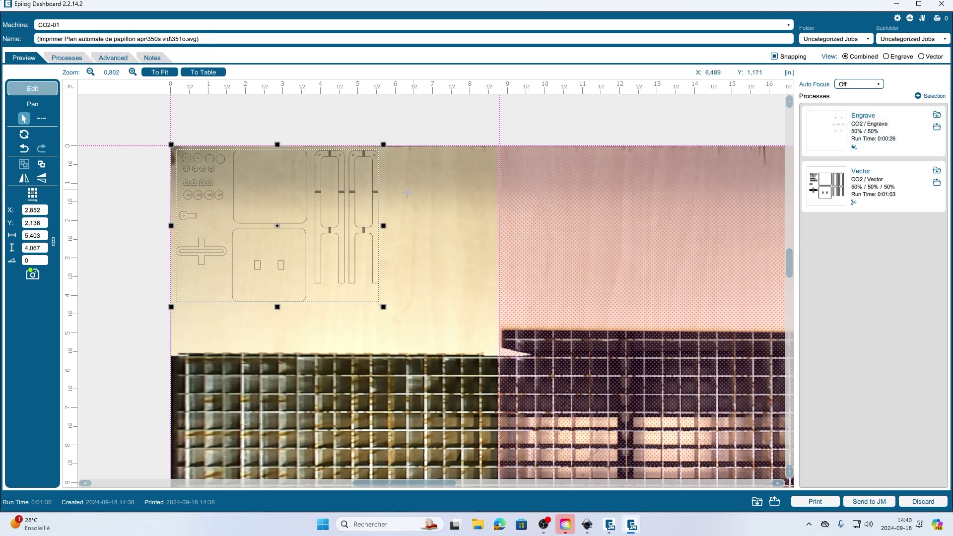
# Set the Engrave process to 15% speed and 100% power, and open the Vector process's settings.
pyautogui.click(896, 122)
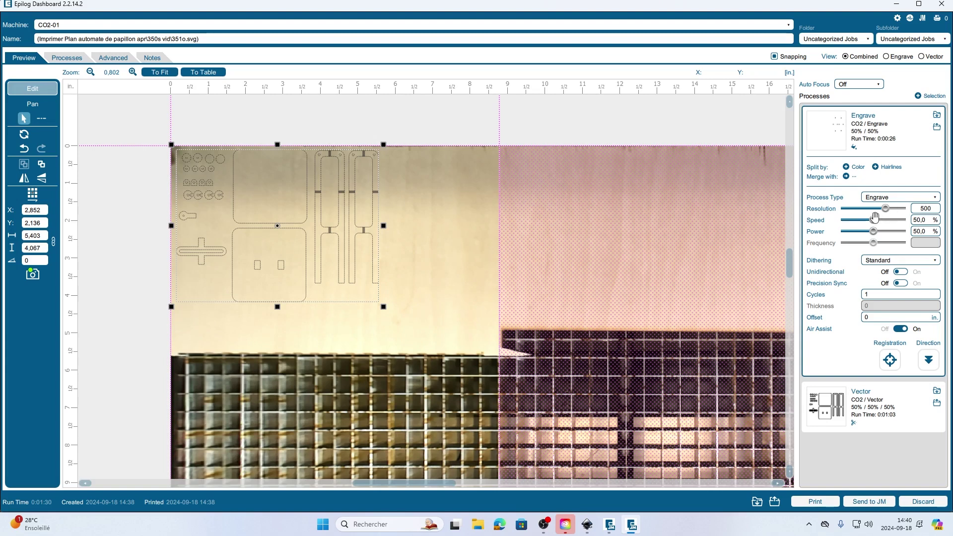
pyautogui.moveTo(874, 220); pyautogui.dragTo(902, 232)
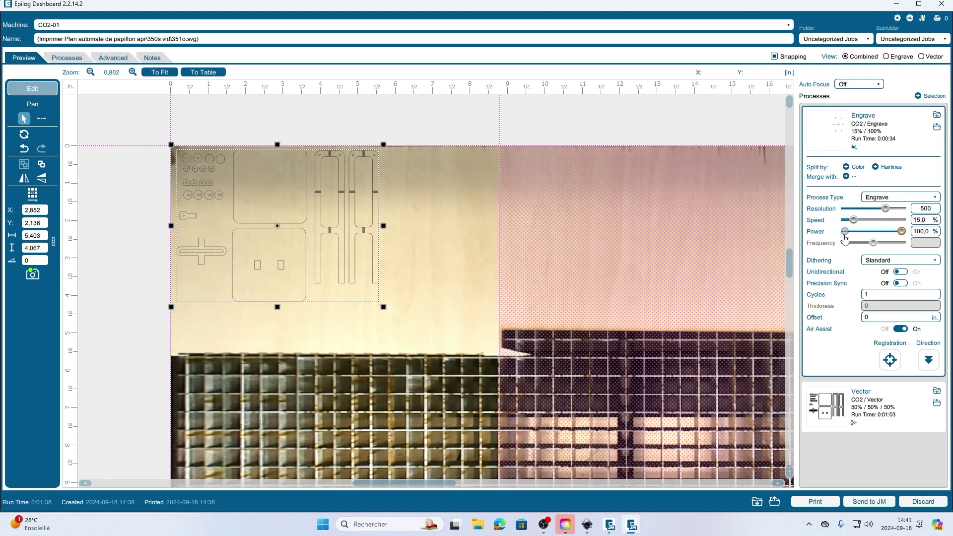
pyautogui.doubleClick(876, 118)
pyautogui.click(888, 401)
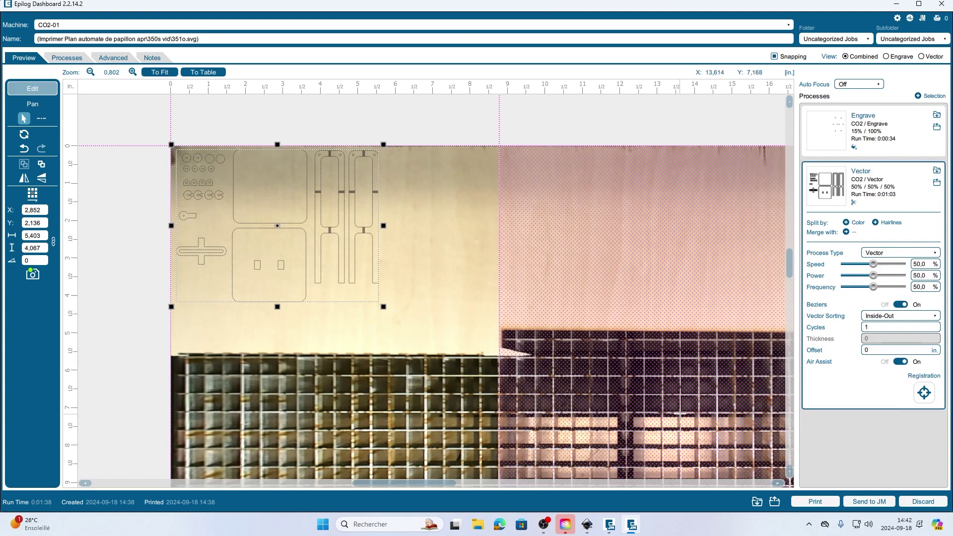
# Switch to Edge, search for "fablab cégep limoilou" and open the Fab Lab site's resources page.
pyautogui.click(500, 525)
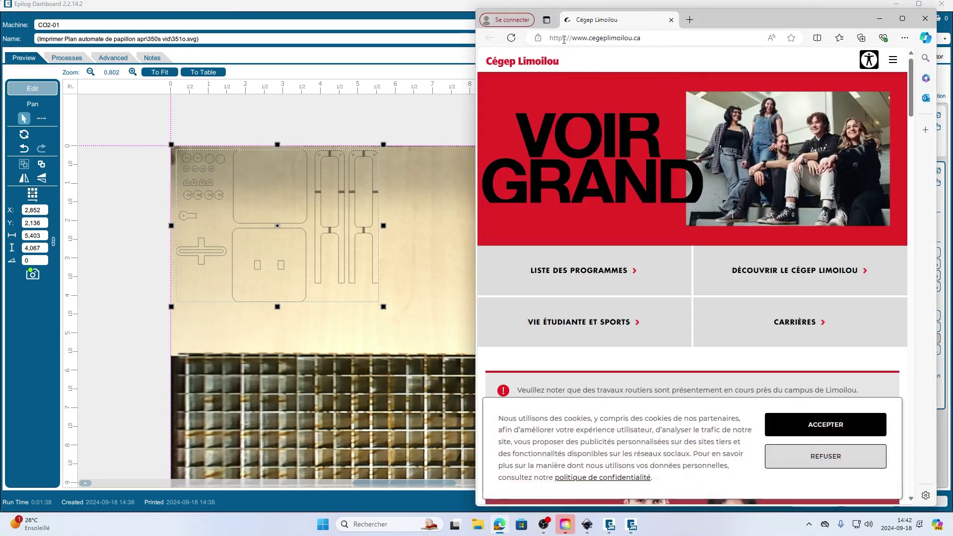
pyautogui.click(572, 38)
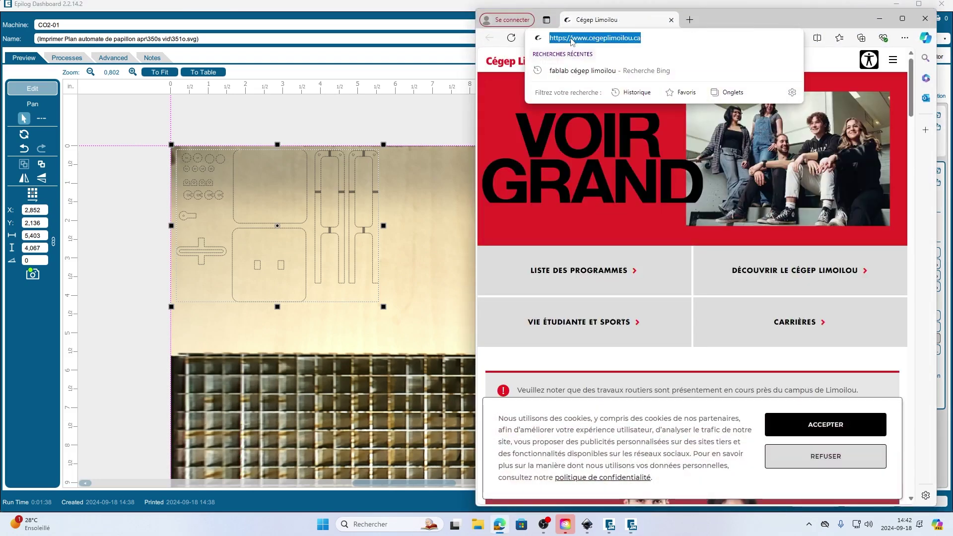
pyautogui.click(568, 70)
pyautogui.click(574, 158)
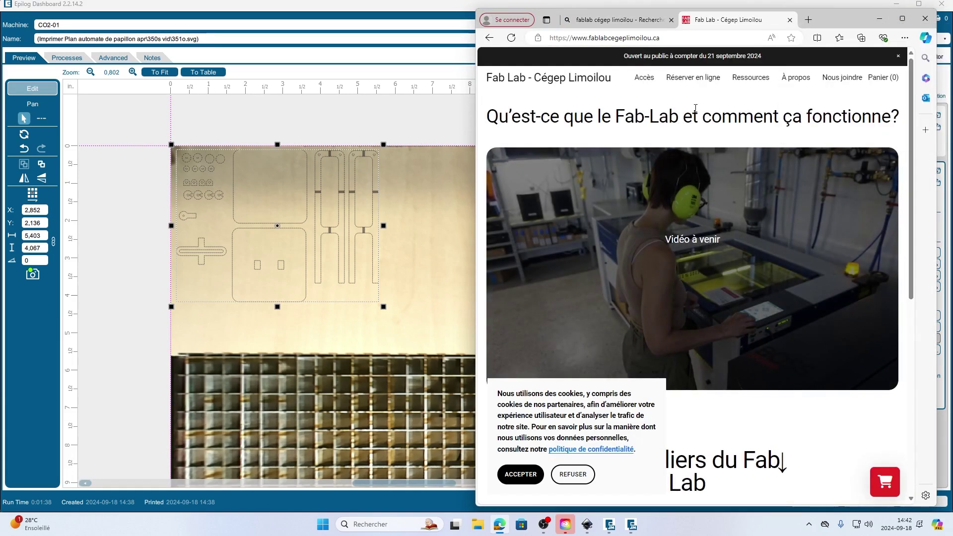
pyautogui.click(750, 78)
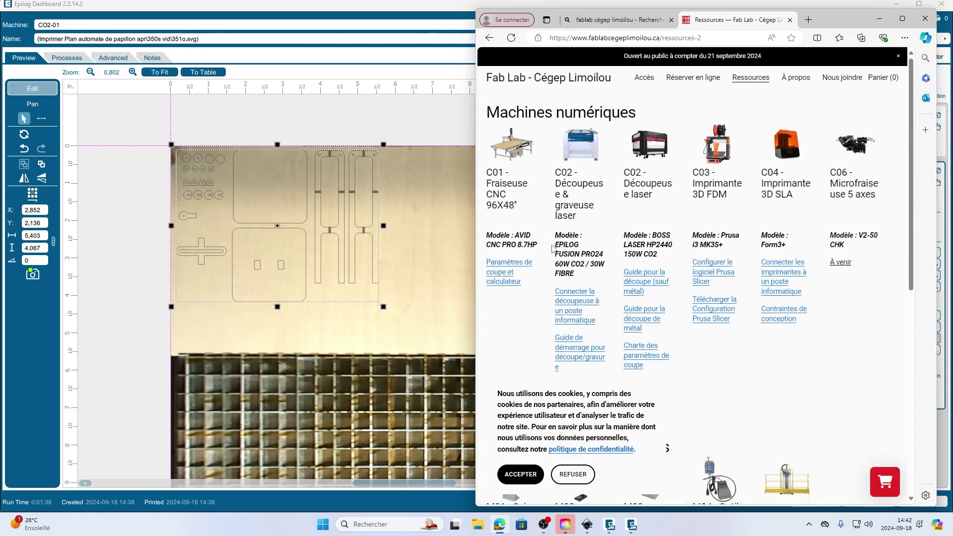
# Open the Epilog Fusion Pro24 cutting-parameter chart and look up the cutting settings for Merisier russe plywood.
pyautogui.scroll(-3, 689, 392)
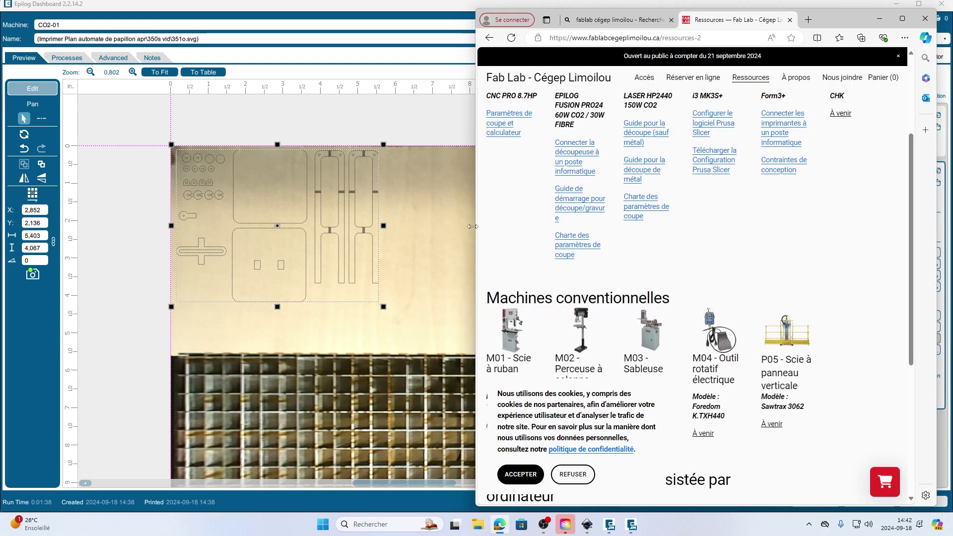
pyautogui.moveTo(475, 229); pyautogui.dragTo(299, 229)
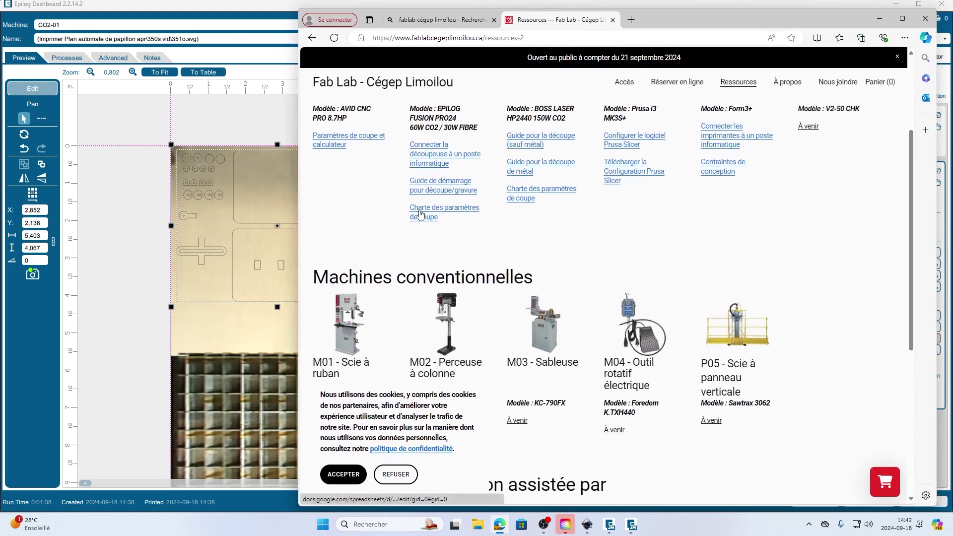
pyautogui.click(440, 211)
pyautogui.scroll(-10, 411, 272)
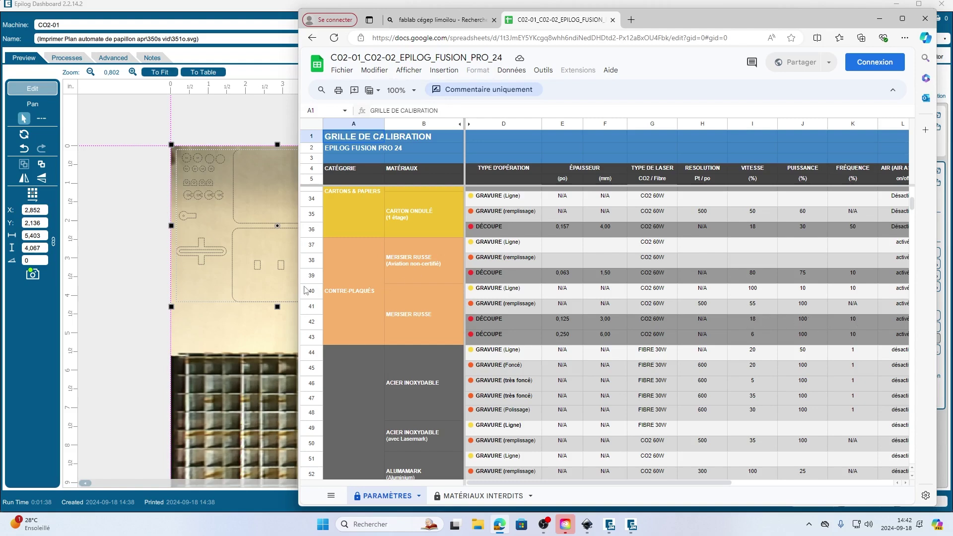
# Return to Epilog Dashboard and set the Vector process to 15% speed, 100% power and 10% frequency.
pyautogui.click(268, 278)
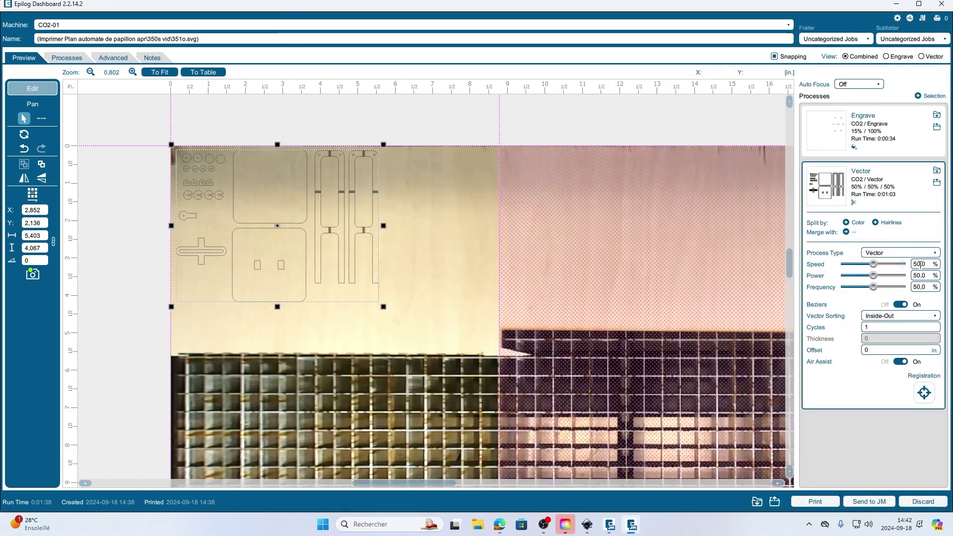
pyautogui.moveTo(873, 264); pyautogui.dragTo(854, 267)
pyautogui.moveTo(874, 276); pyautogui.dragTo(850, 288)
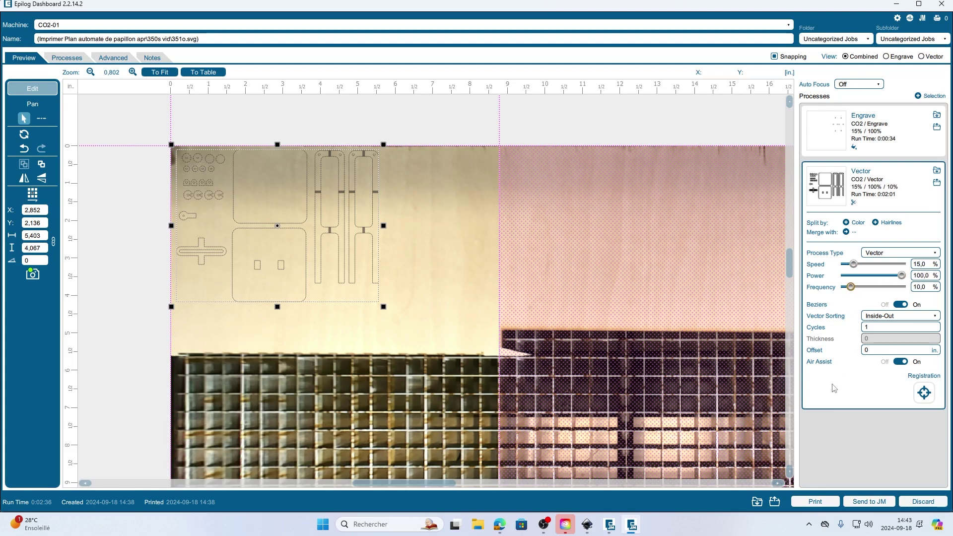